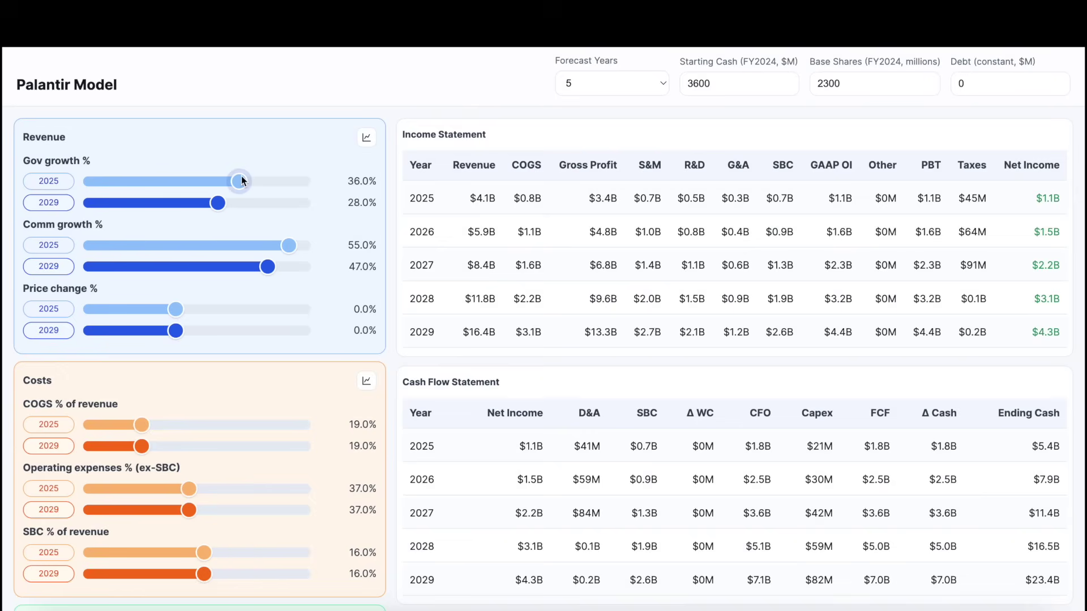
- Raise 2025 Gov growth to 42.5% and extend the forecast to 10 years, through 2034
mouse_move(240, 180)
left_mouse_down()
mouse_move(266, 182)
mouse_move(214, 181)
mouse_move(257, 182)
left_mouse_up()
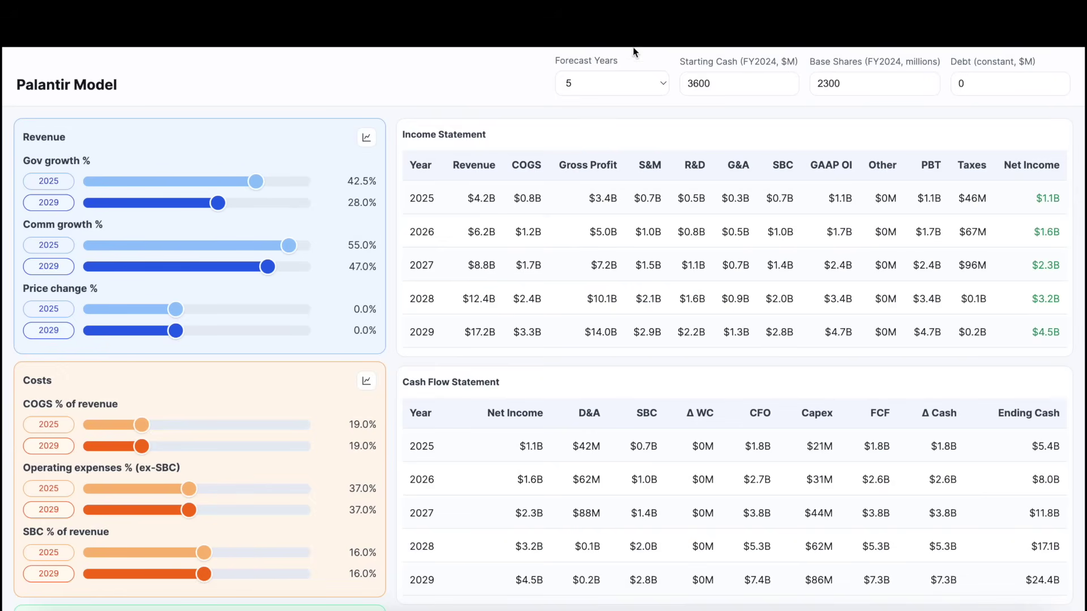
left_click(623, 82)
left_click(587, 164)
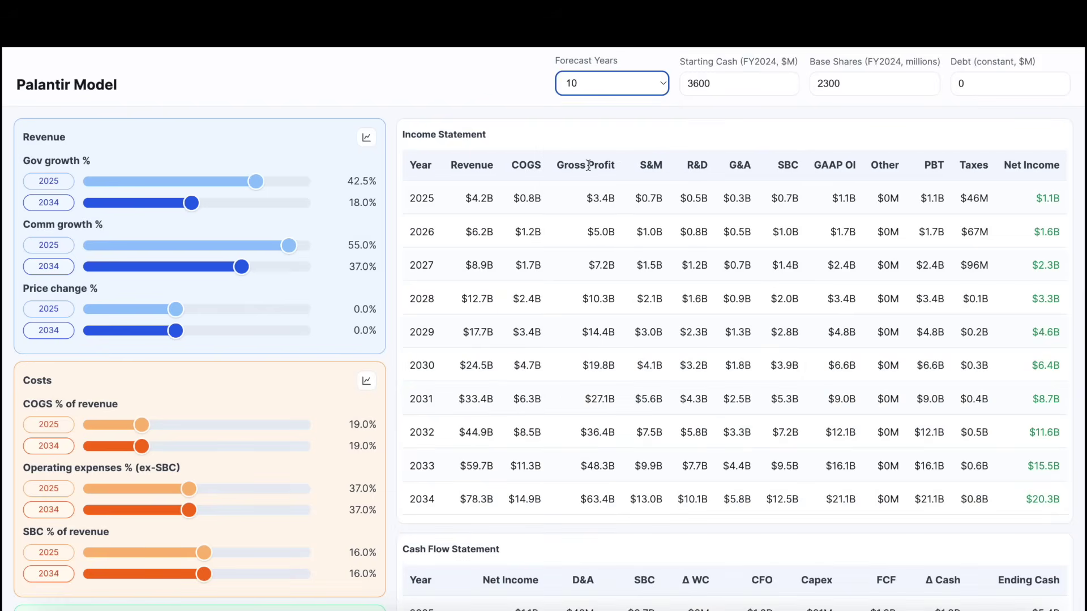
left_click(534, 65)
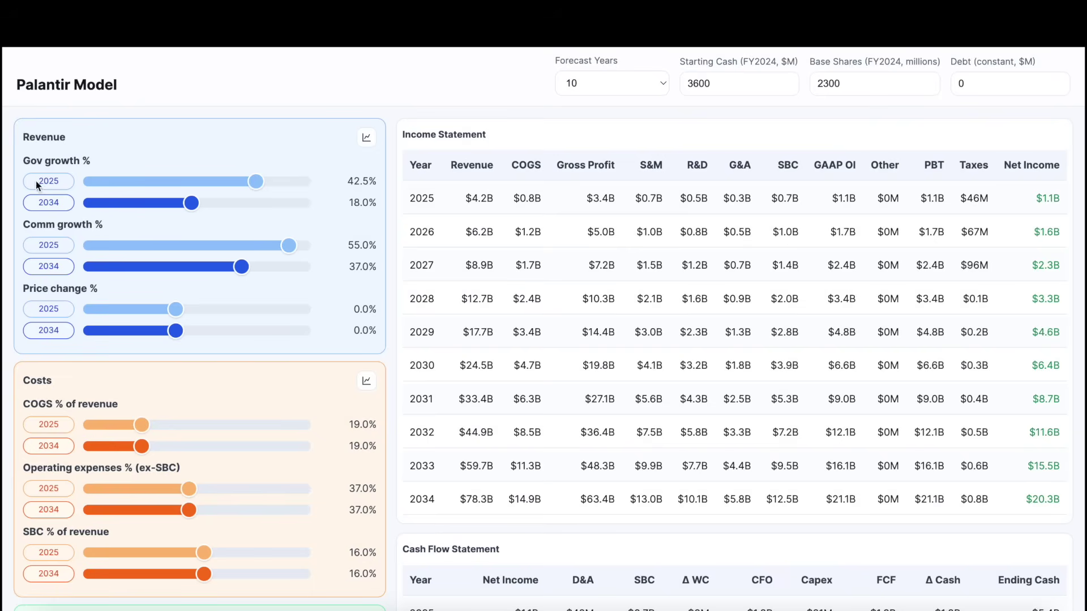
- Set 2034 Gov growth to 34.5%, lifting projected 2034 revenue to $97.3B
left_click_drag(36, 182, 109, 179)
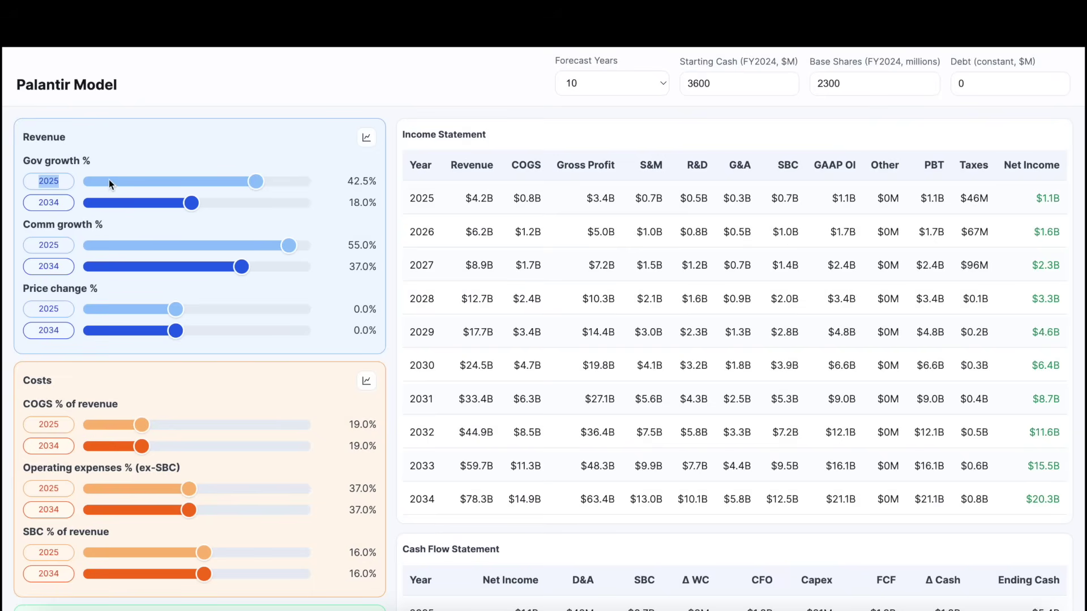
left_click(163, 202)
left_click_drag(163, 202, 235, 203)
left_click(188, 132)
- Scroll down through the tables to Per-Share & Valuation, then back toward the top
scroll(165, 261, "down", 6)
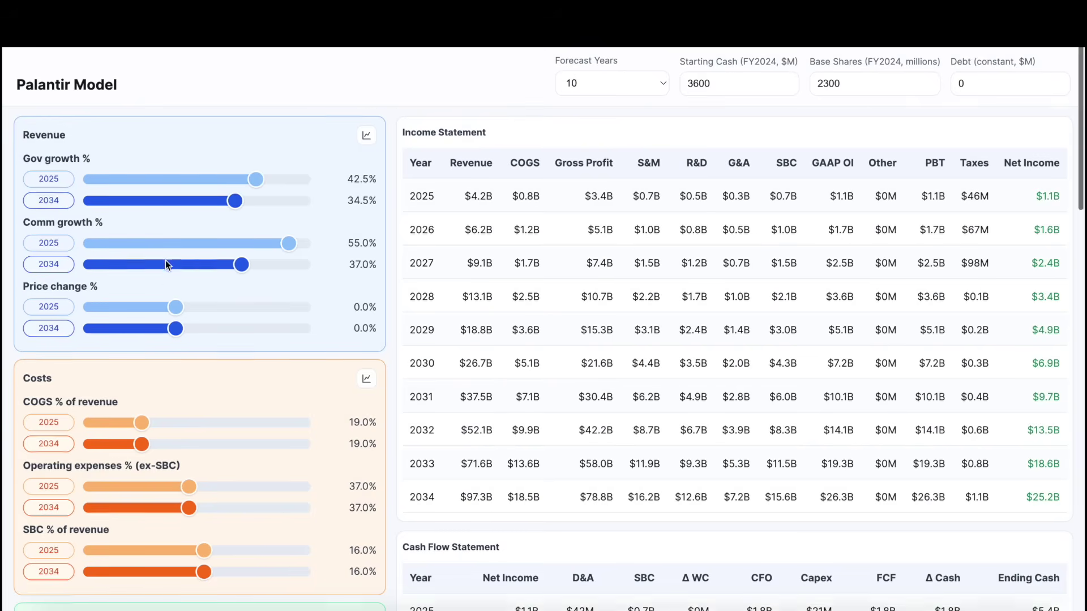
scroll(166, 260, "down", 3)
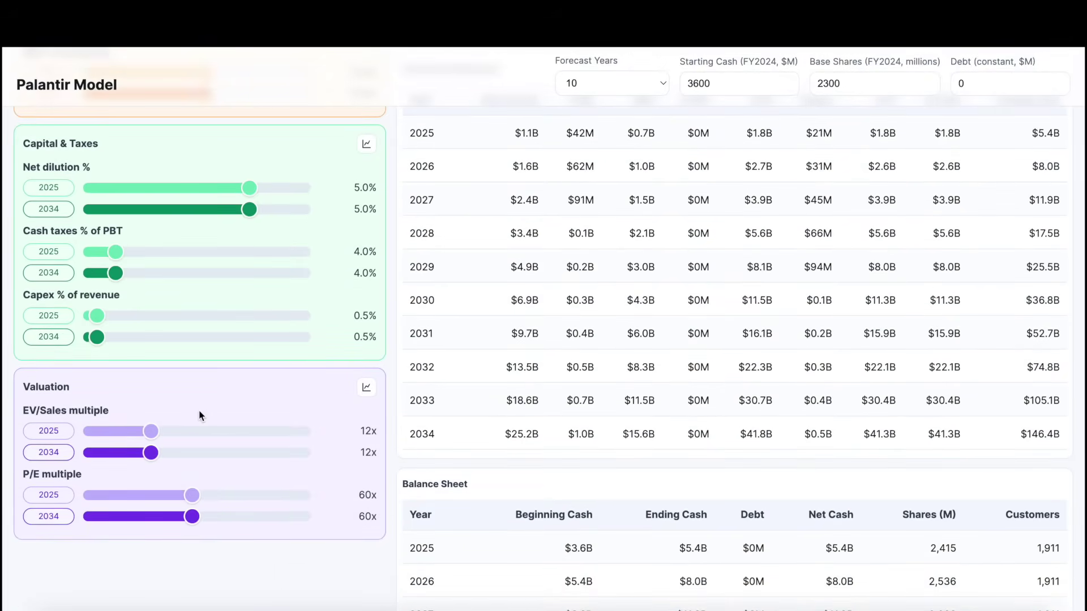
scroll(256, 417, "down", 12)
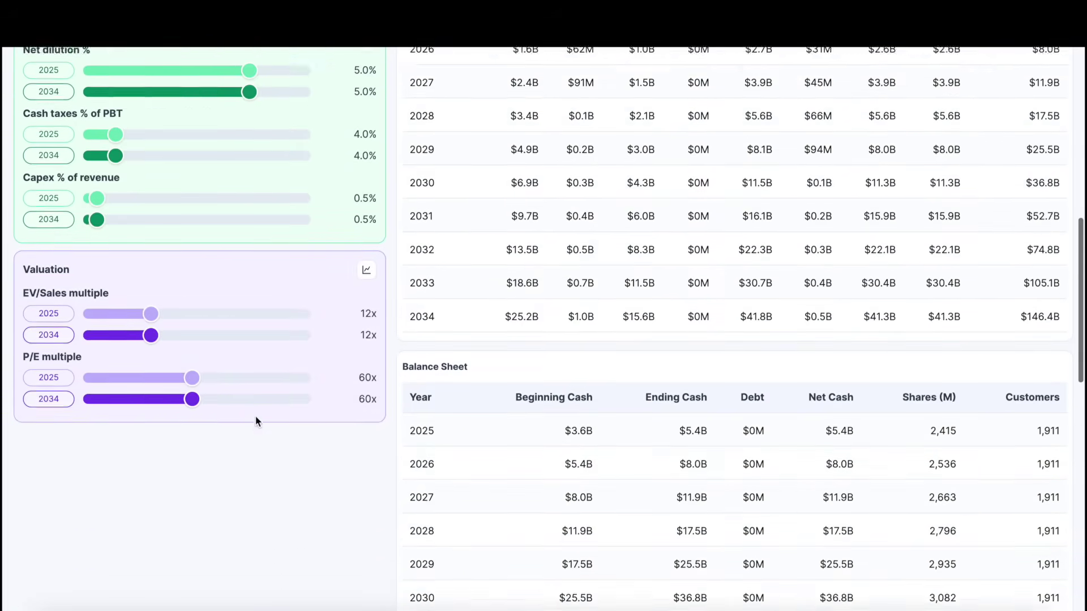
scroll(609, 432, "down", 2)
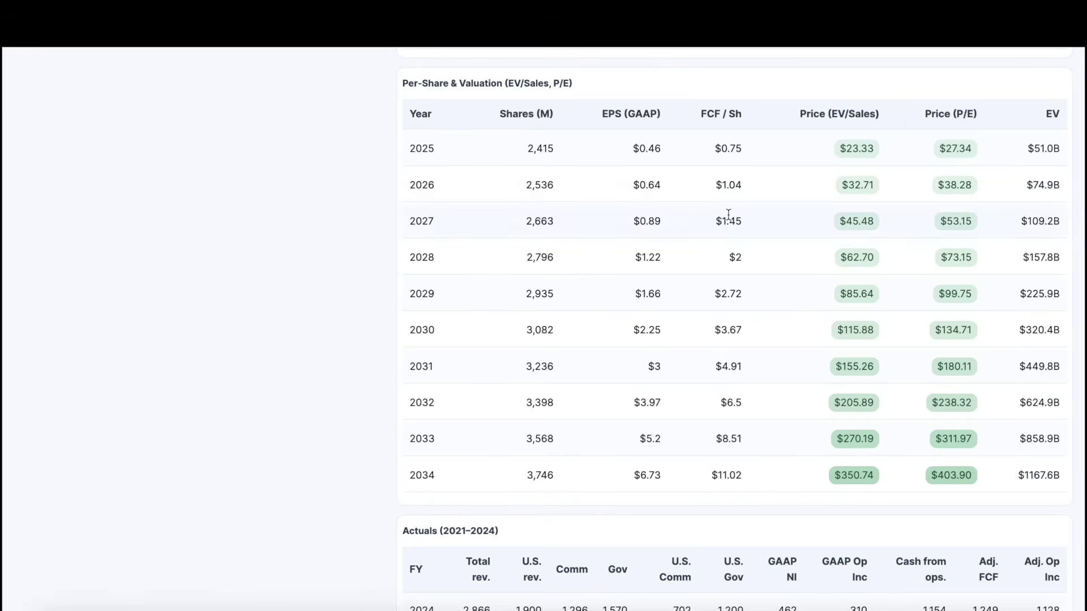
scroll(728, 214, "down", 3)
scroll(725, 218, "up", 15)
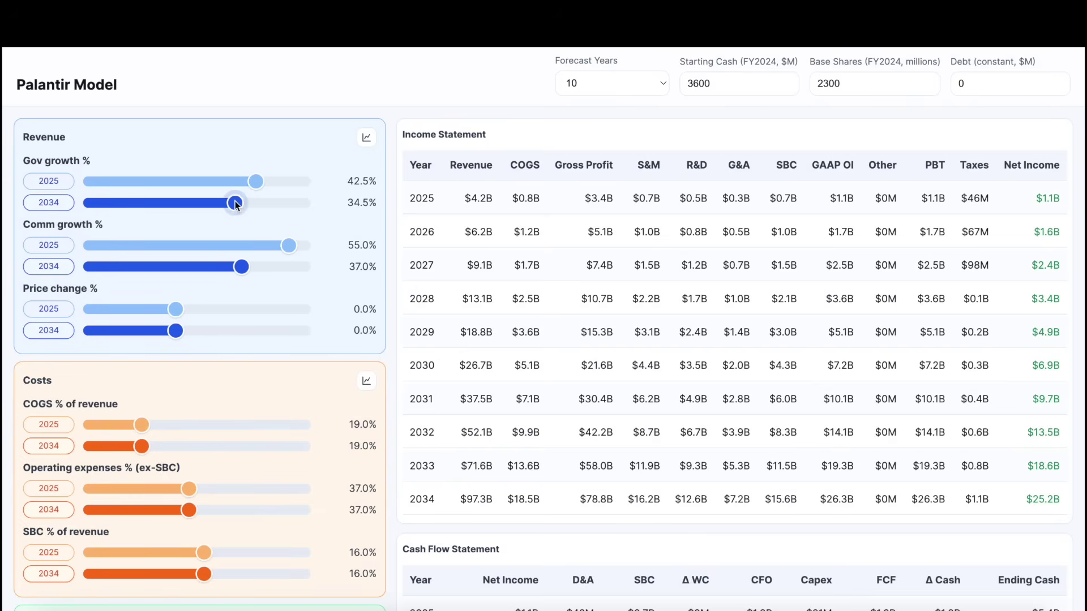
- Cut 2034 Gov growth to 12.5% and set 2034 Comm growth to 30.0%
left_click_drag(236, 202, 177, 204)
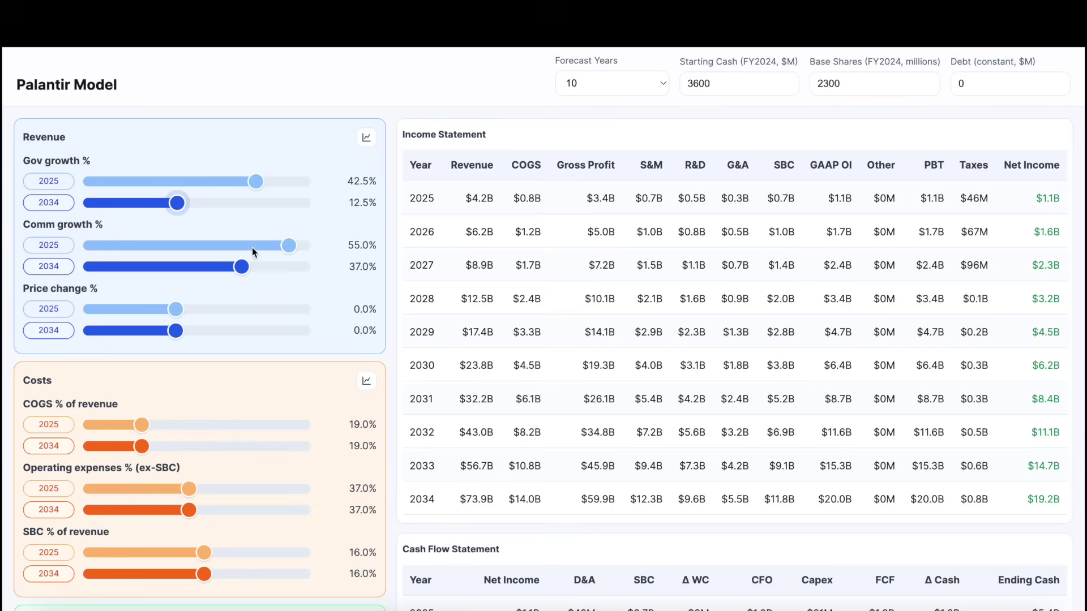
left_click_drag(247, 264, 225, 268)
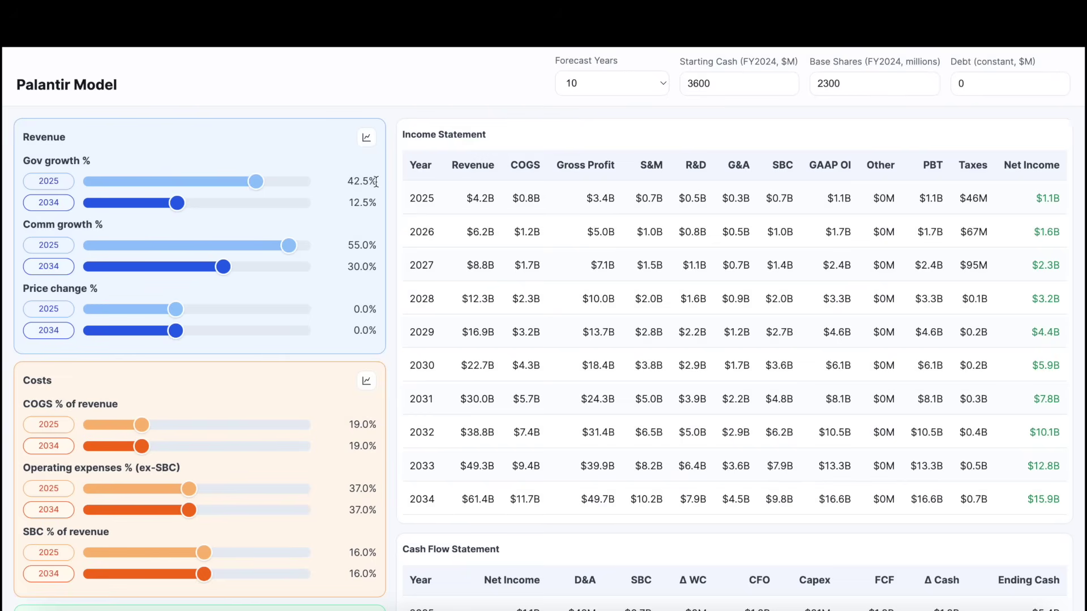
left_click_drag(347, 177, 376, 179)
left_click(367, 188)
left_click(378, 208)
- Raise the 2034 price change to 10.0%, keeping the forecast at 10 years
left_click_drag(177, 334, 217, 328)
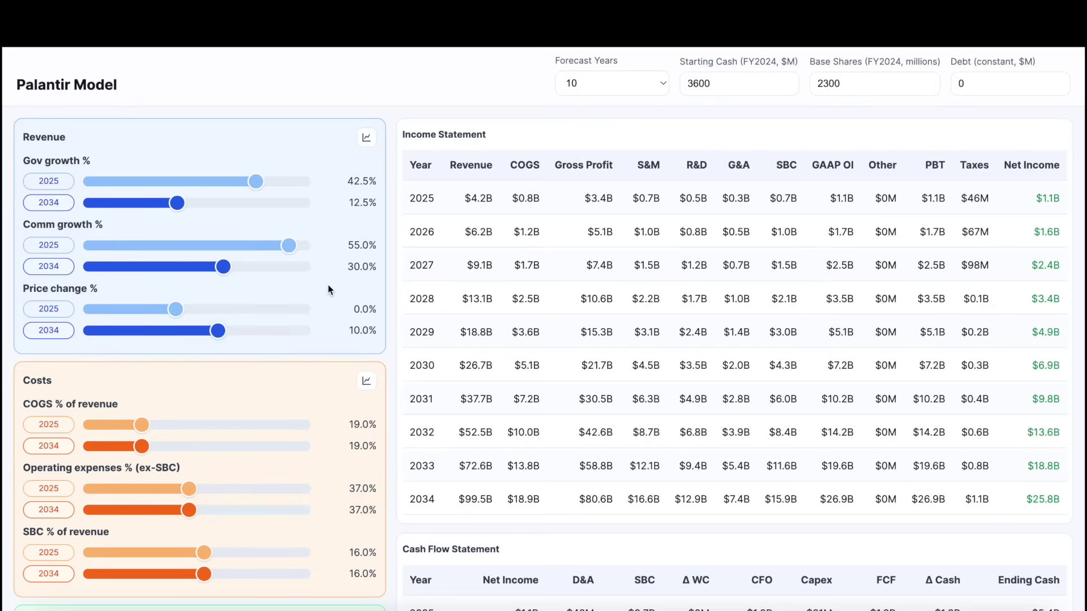
left_click(618, 83)
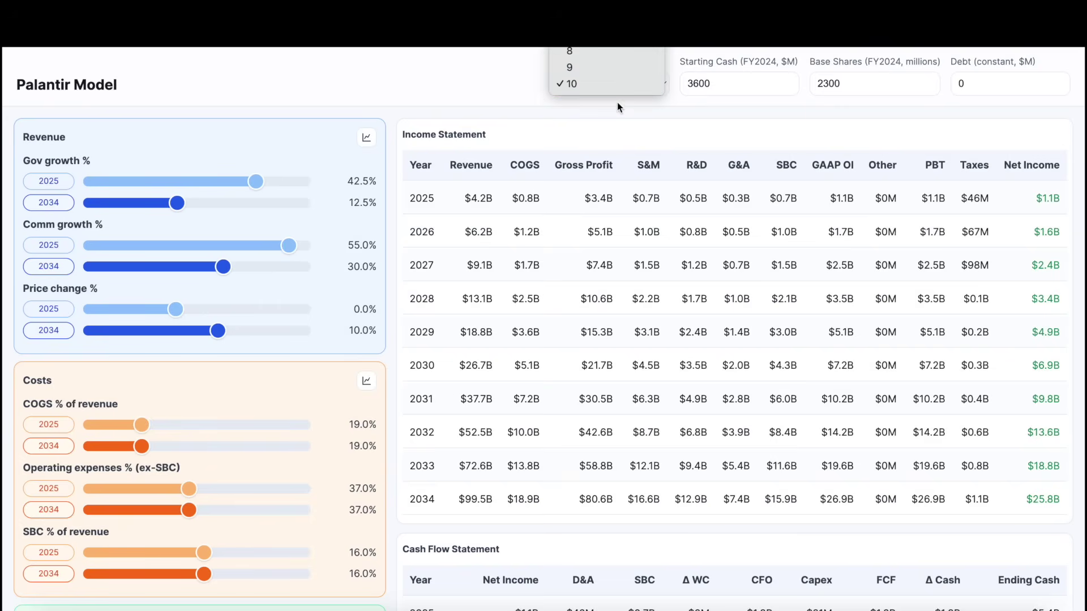
left_click(511, 47)
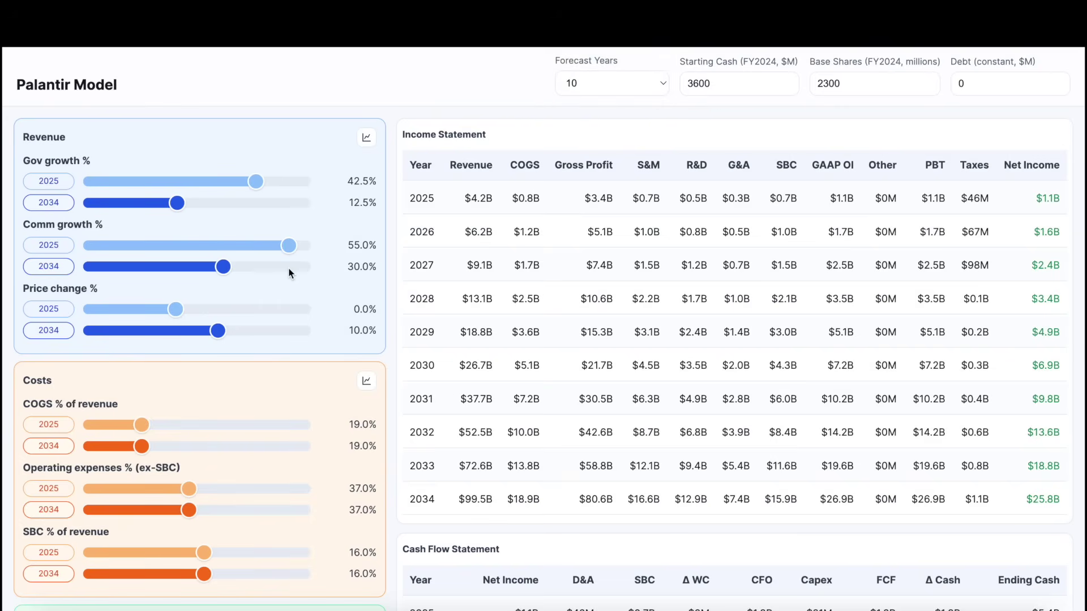
- Lower 2034 COGS to 15%, operating expenses to 25% and SBC to about 11.5% of revenue
scroll(290, 273, "down", 3)
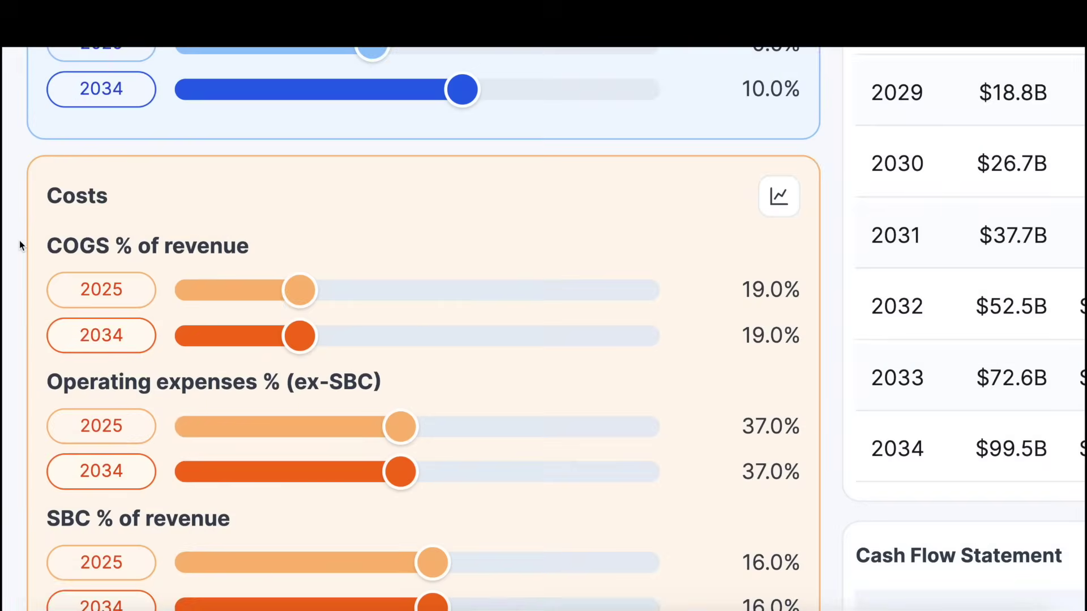
scroll(19, 240, "down", 2)
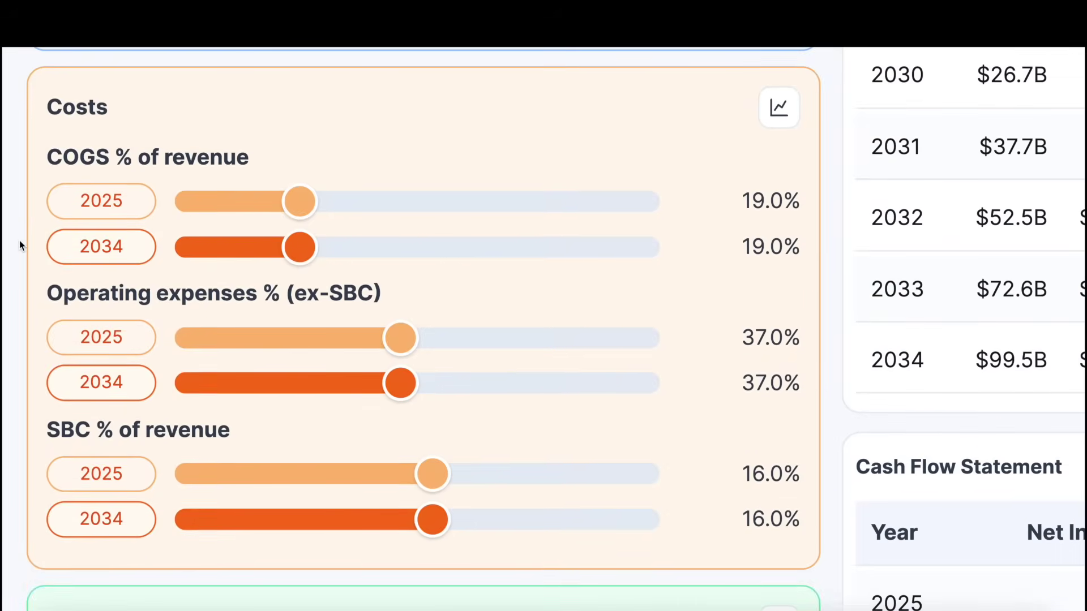
left_click(277, 248)
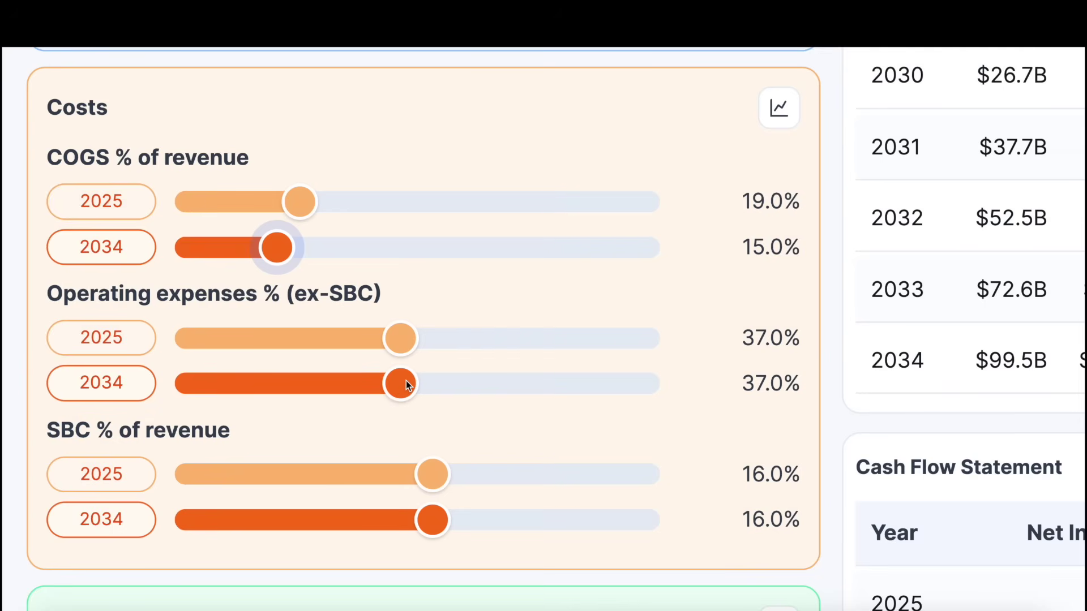
left_click_drag(406, 381, 333, 383)
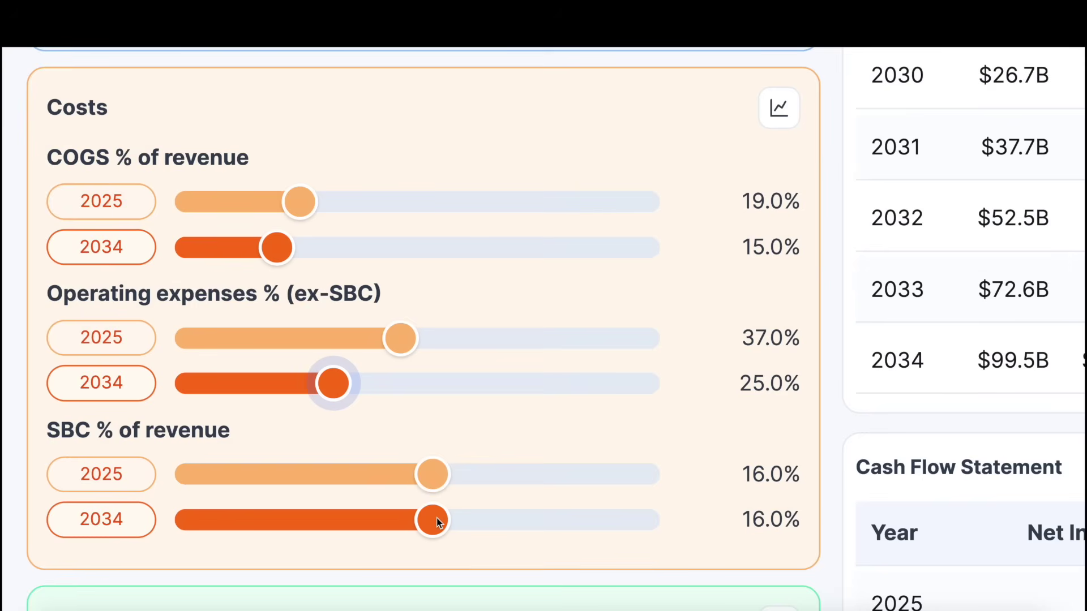
left_click_drag(436, 517, 379, 520)
scroll(548, 335, "down", 9)
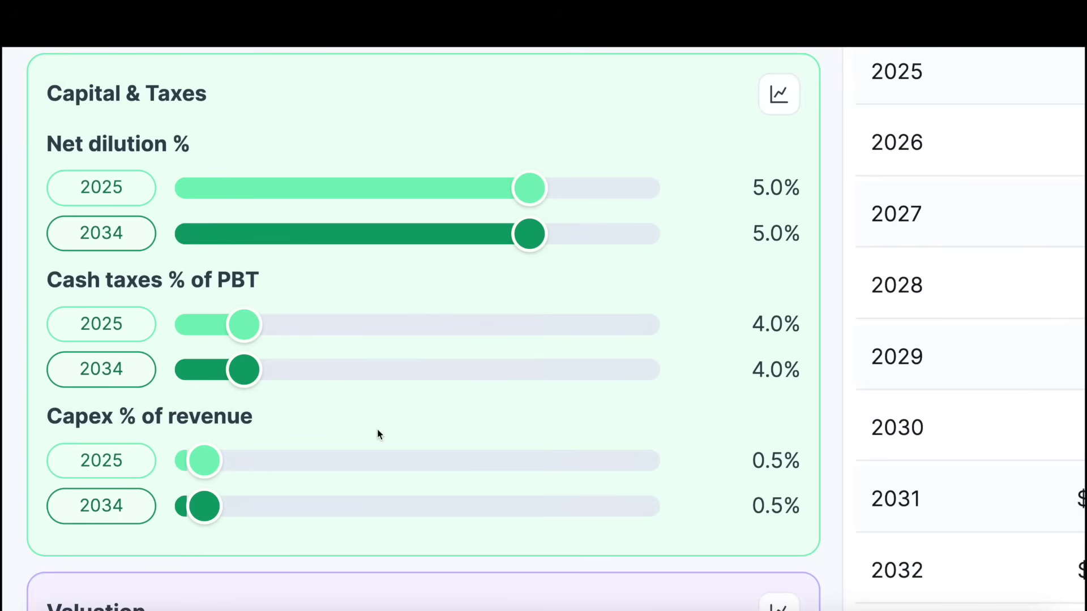
scroll(377, 430, "down", 8)
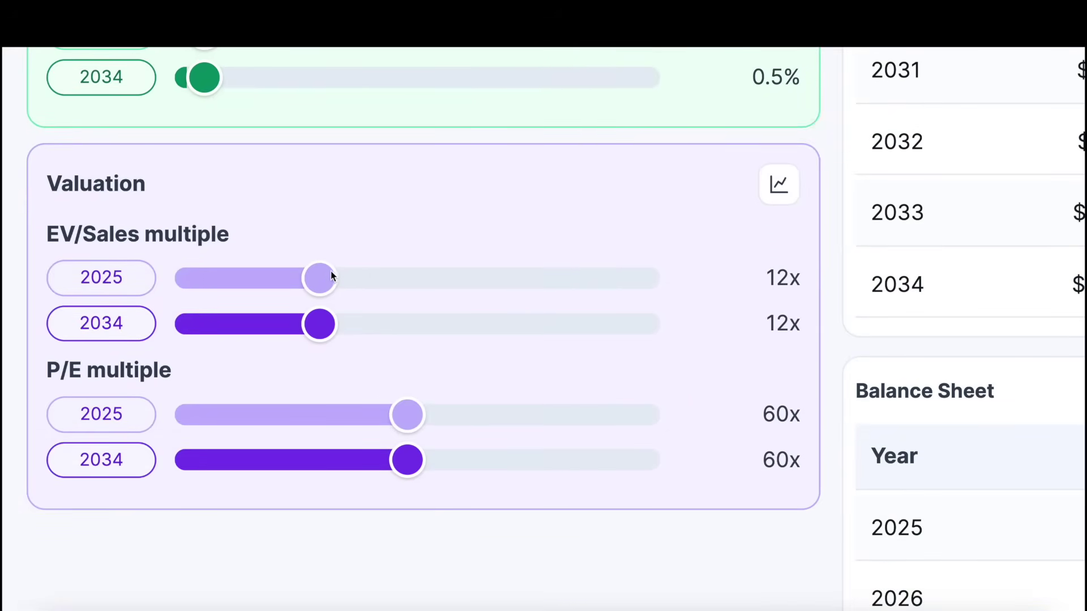
- Raise the EV/Sales multiples to 112x for 2025 and 40x for 2034
left_click_drag(317, 284, 736, 281)
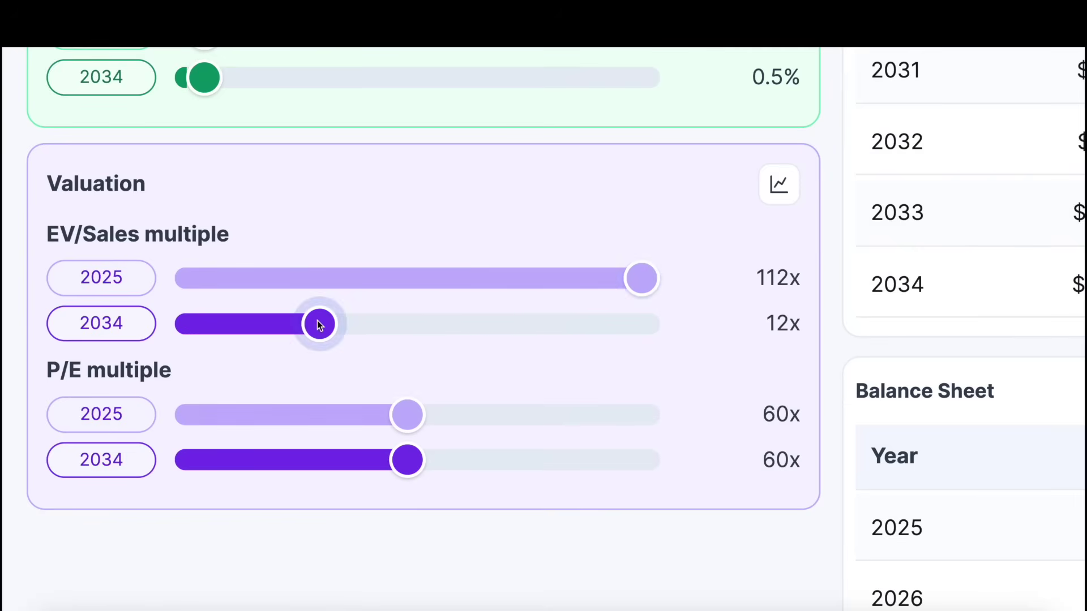
left_click_drag(317, 323, 524, 323)
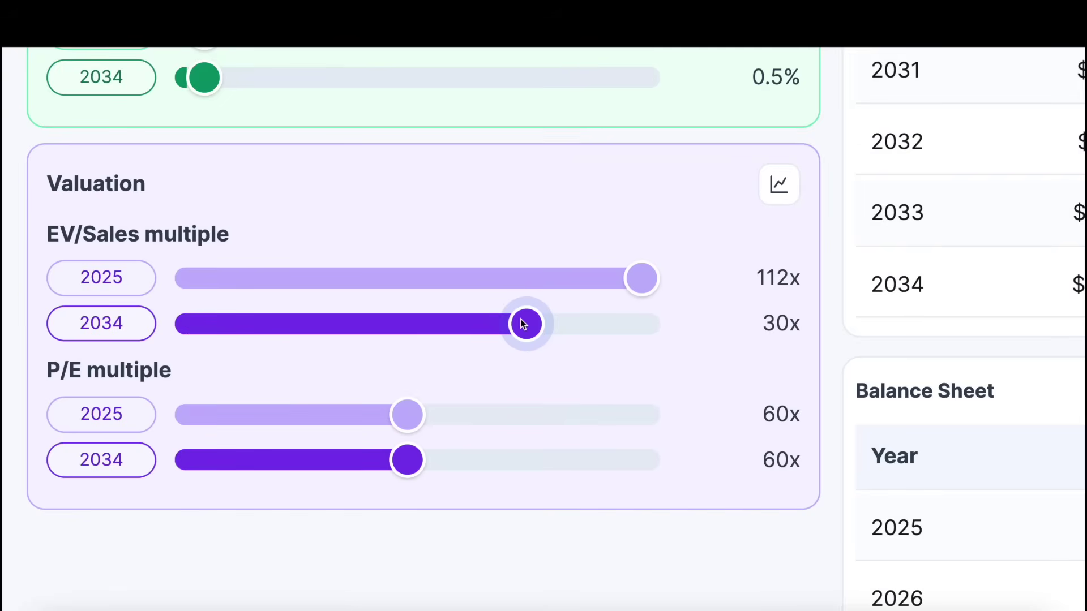
left_click_drag(525, 325, 698, 372)
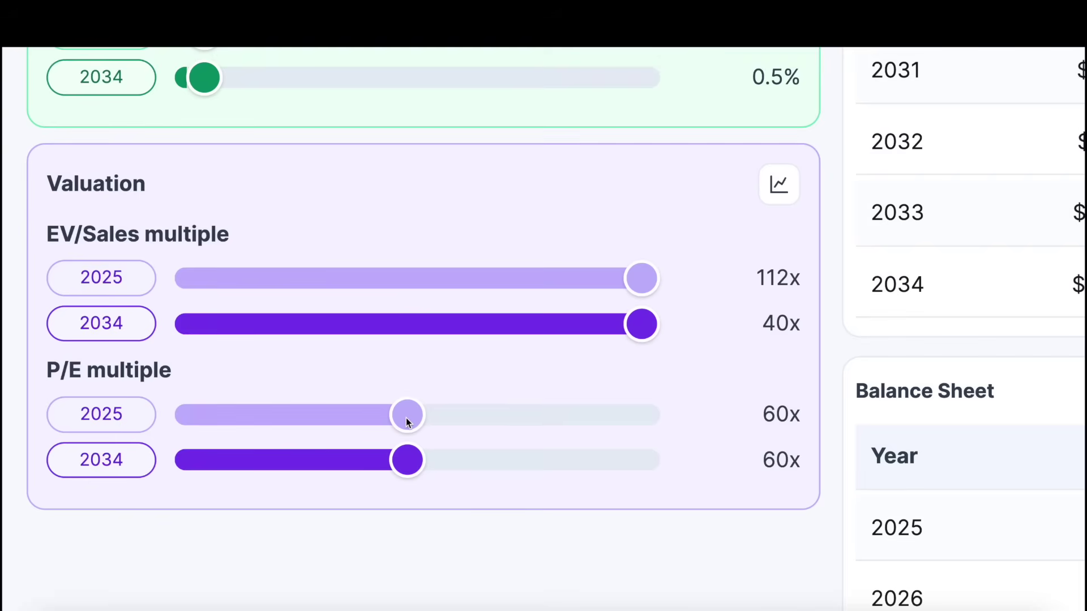
- Raise the P/E multiples to 200x for 2025 and 80x for 2034
left_click_drag(406, 417, 782, 388)
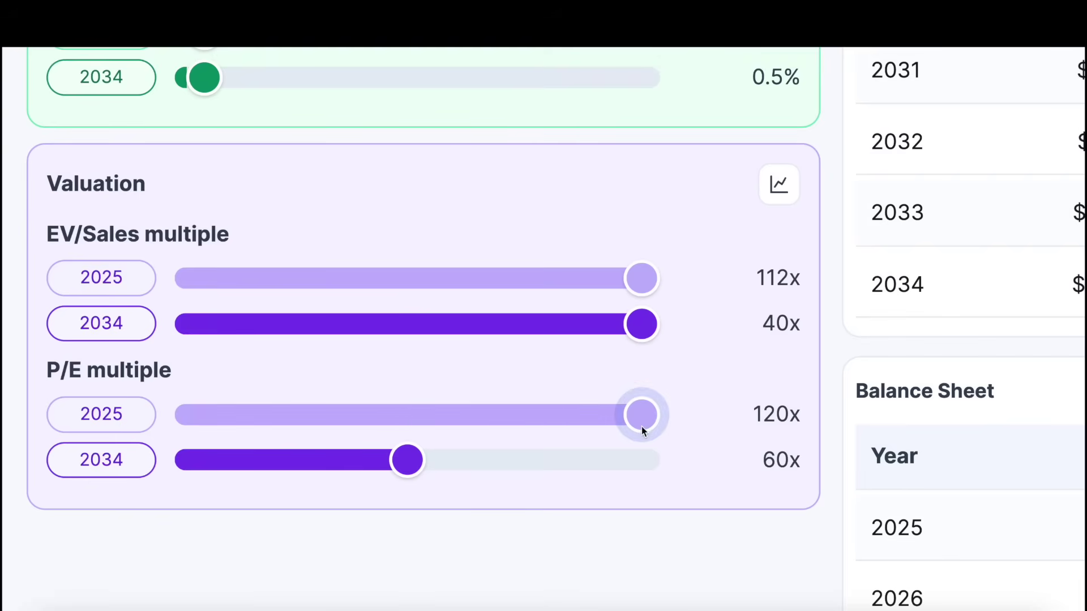
left_click_drag(641, 424, 1057, 413)
left_click_drag(644, 420, 1082, 421)
left_click_drag(641, 413, 780, 415)
left_click_drag(405, 454, 485, 457)
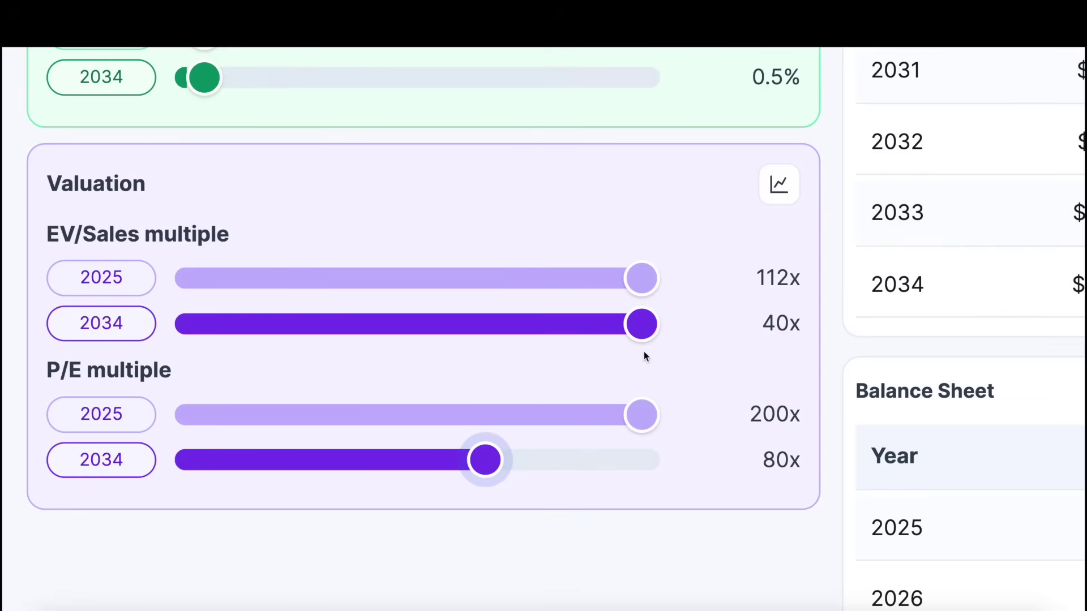
left_click(674, 357)
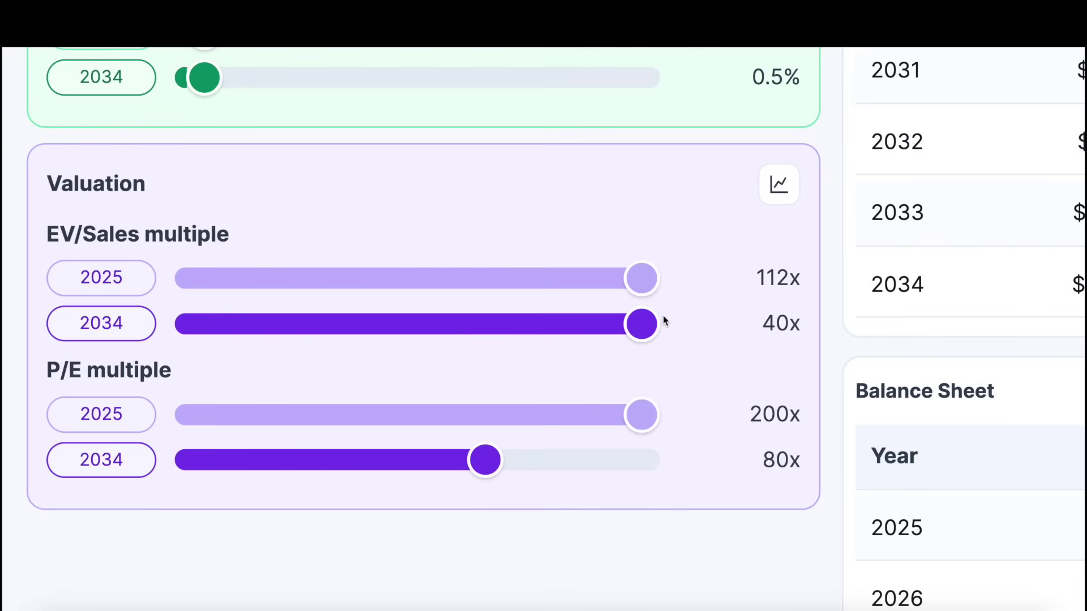
scroll(664, 315, "up", 10)
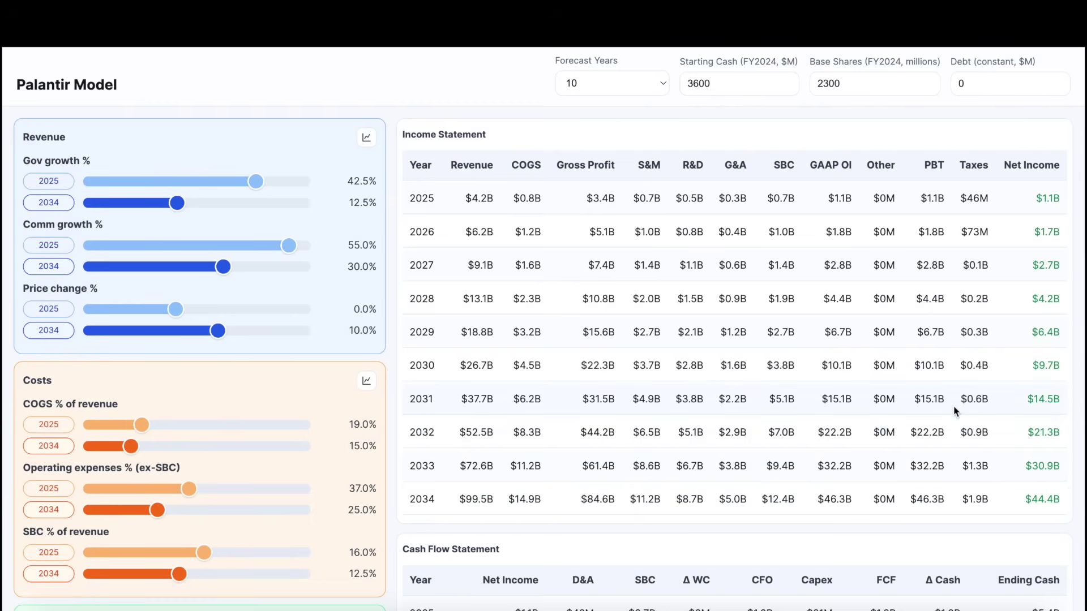
- Scroll down to the Cash Flow Statement, where ending cash climbs to $187.7B by 2034
scroll(954, 411, "down", 8)
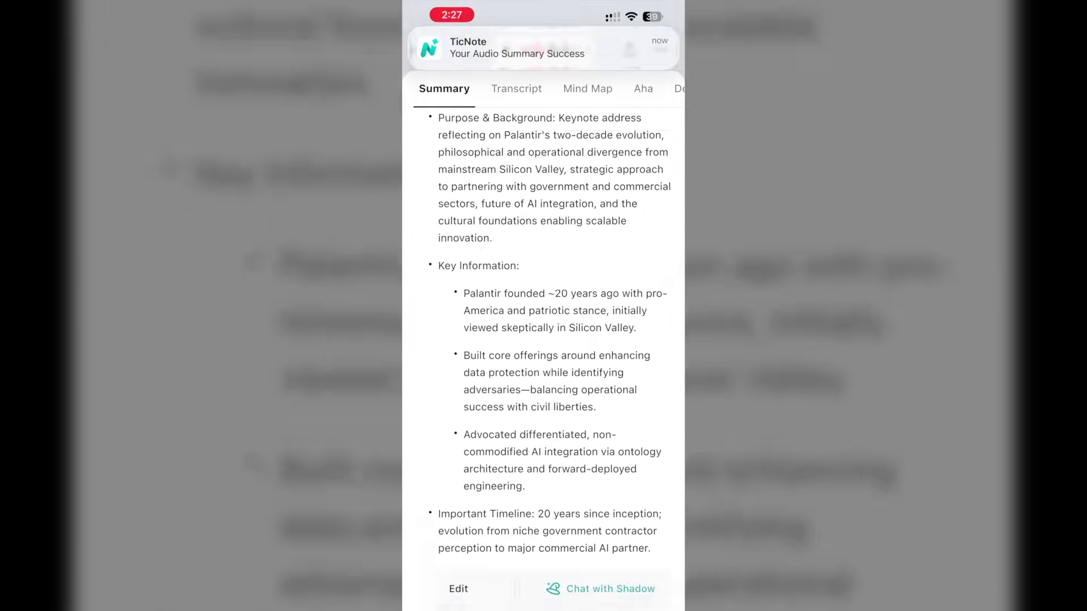
- Scroll through the TicNote keynote summary's purpose, key information and timeline
scroll(543, 339, "down", 5)
scroll(543, 339, "down", 2)
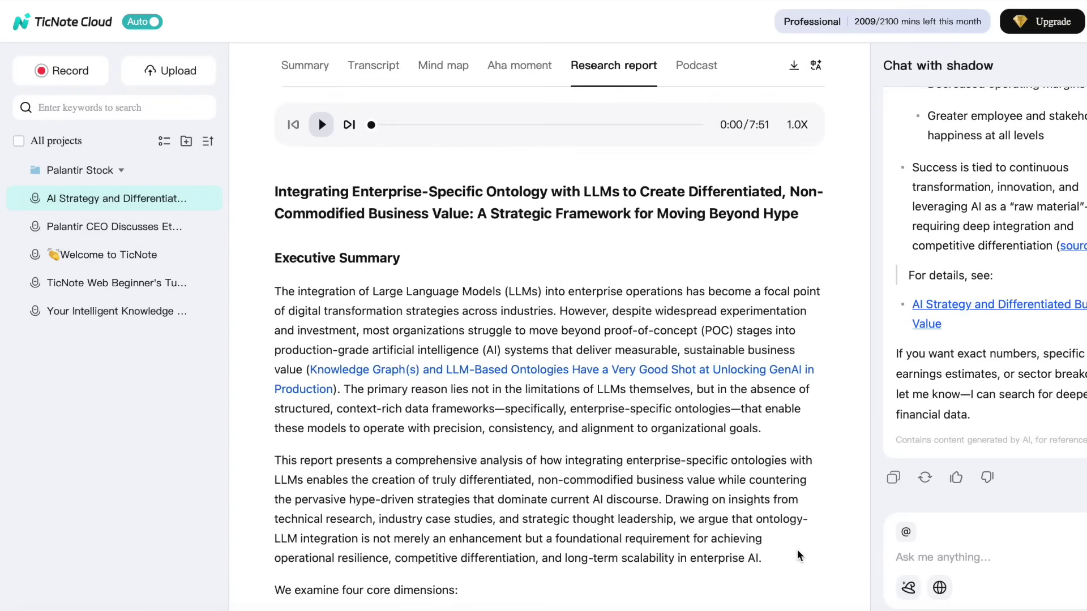
- Scroll through the TicNote Cloud research report on integrating enterprise ontology with LLMs
scroll(797, 555, "down", 3)
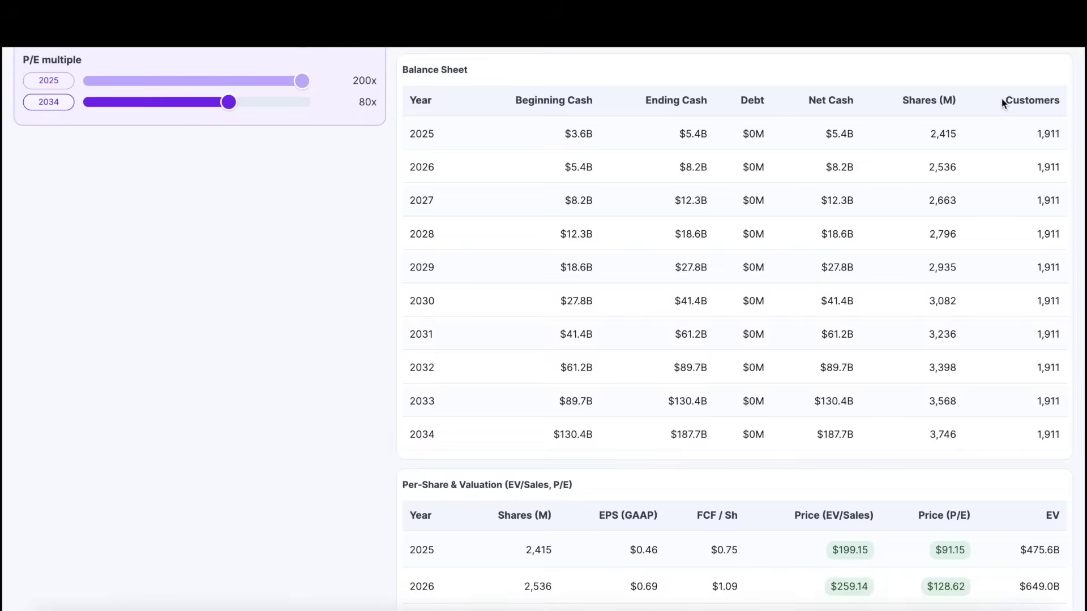
left_click_drag(1001, 98, 1044, 219)
left_click(1036, 168)
- Bring the Per-Share & Valuation table into view and highlight the EV/Sales price heading
scroll(768, 154, "down", 6)
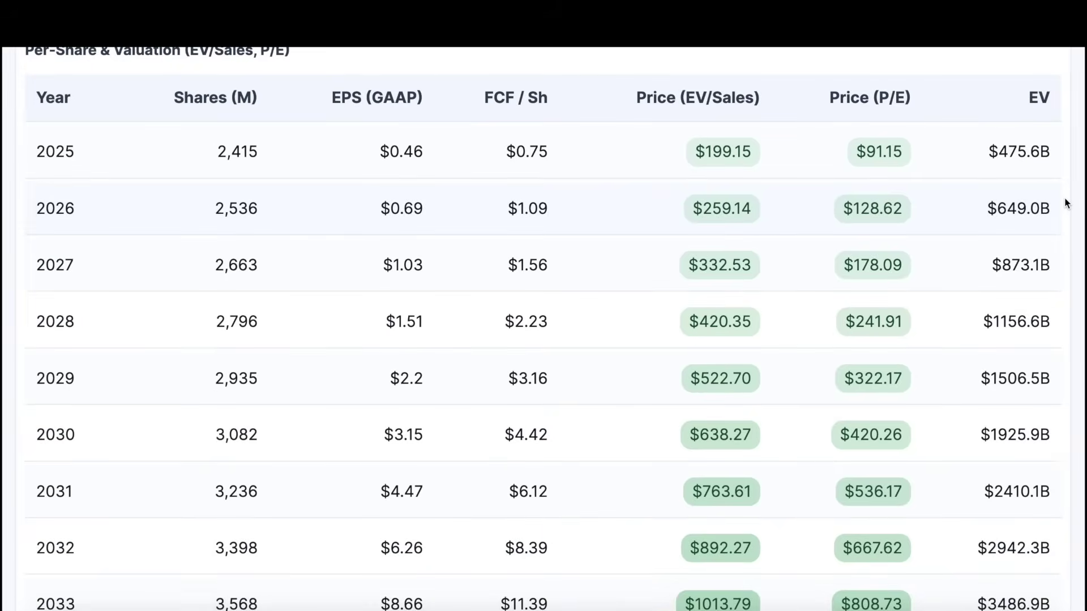
scroll(1065, 203, "up", 1)
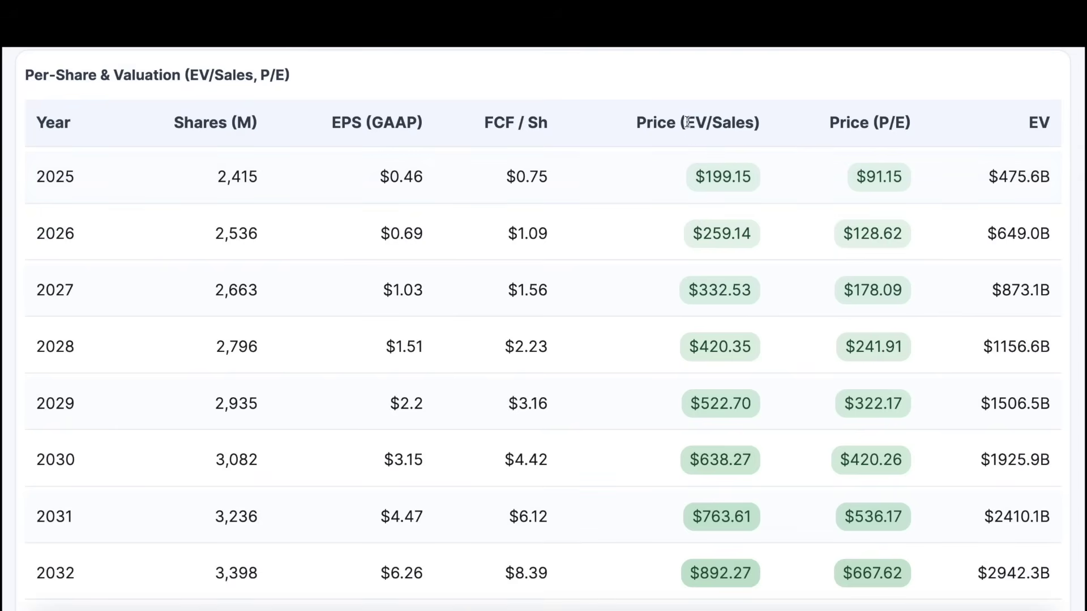
left_click_drag(684, 123, 753, 122)
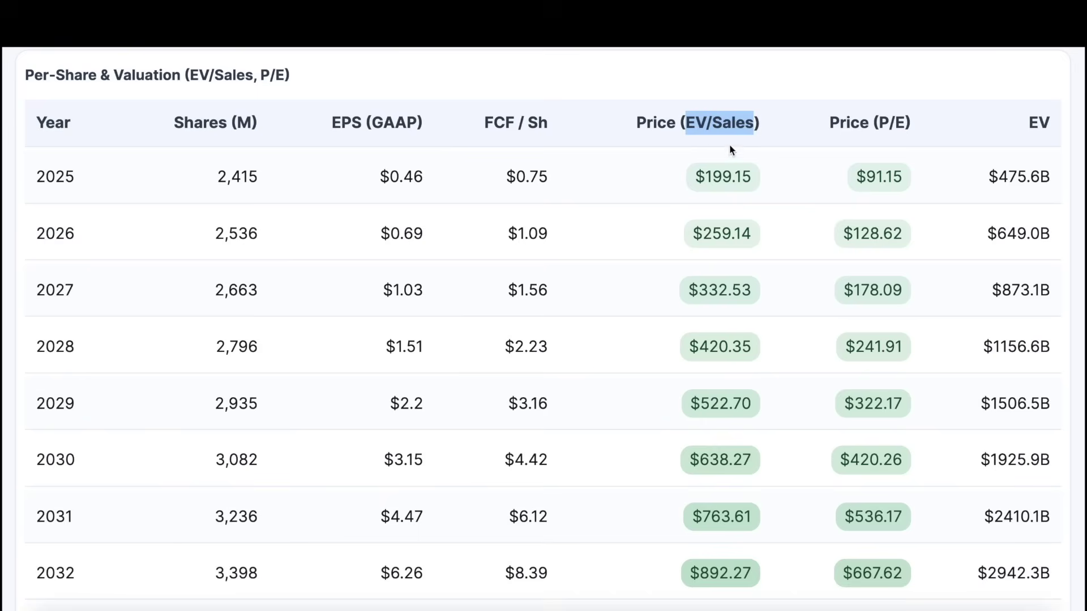
left_click_drag(689, 178, 741, 175)
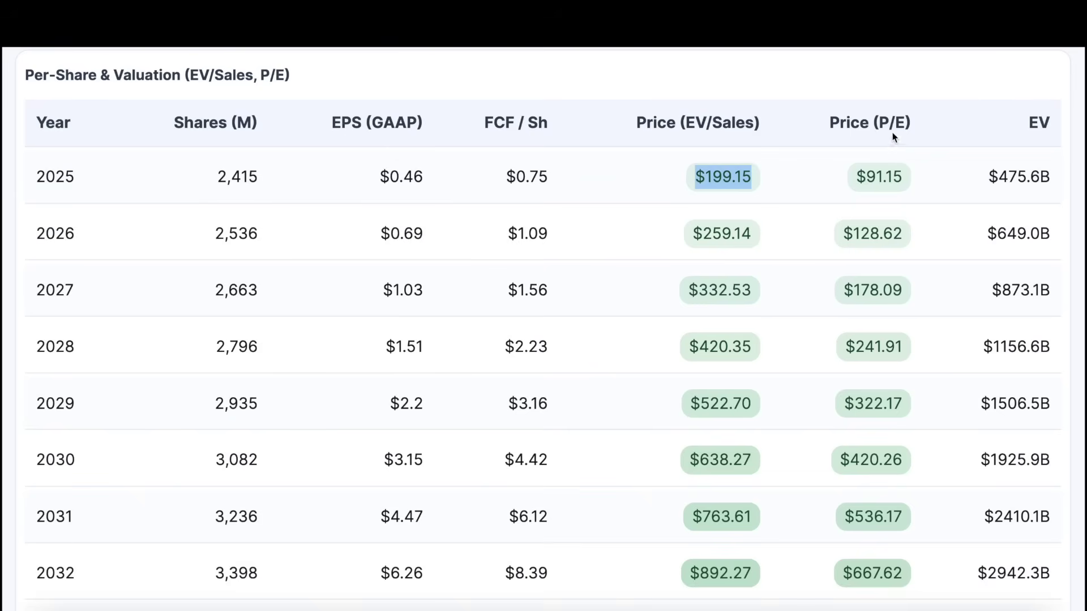
left_click_drag(854, 167, 918, 176)
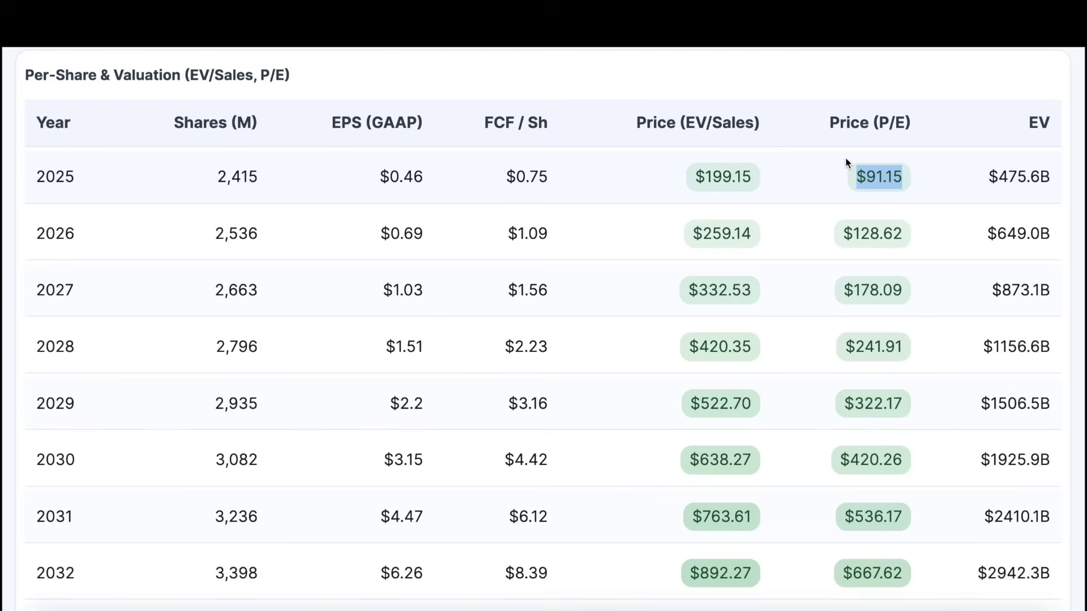
left_click(803, 170)
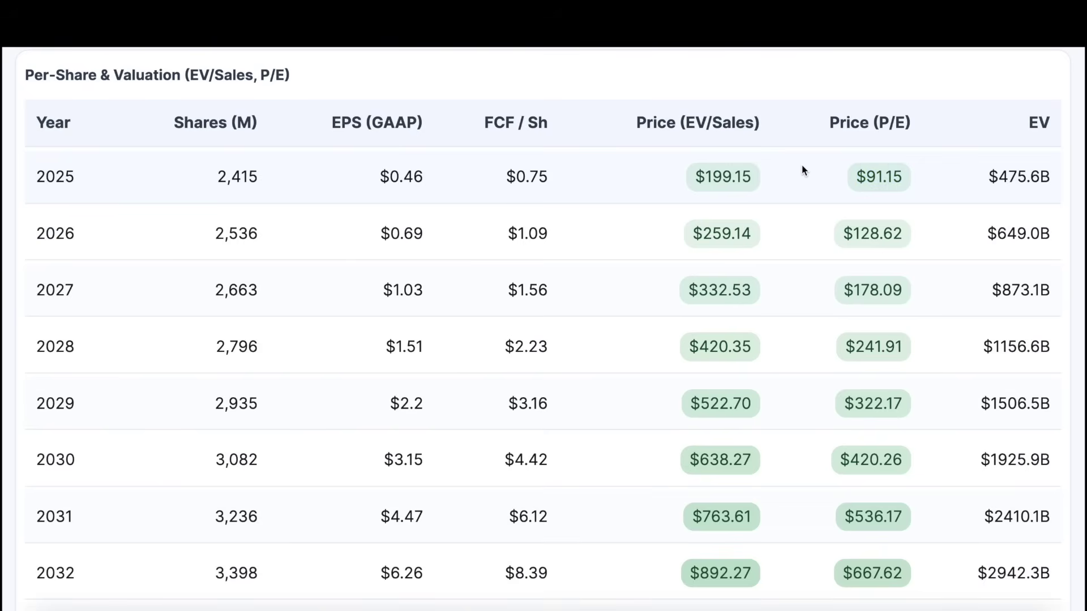
- Review the 2034 per-share prices ($1112.56 EV/Sales, $948.56 P/E), then return to the assumption sliders
scroll(803, 169, "down", 1)
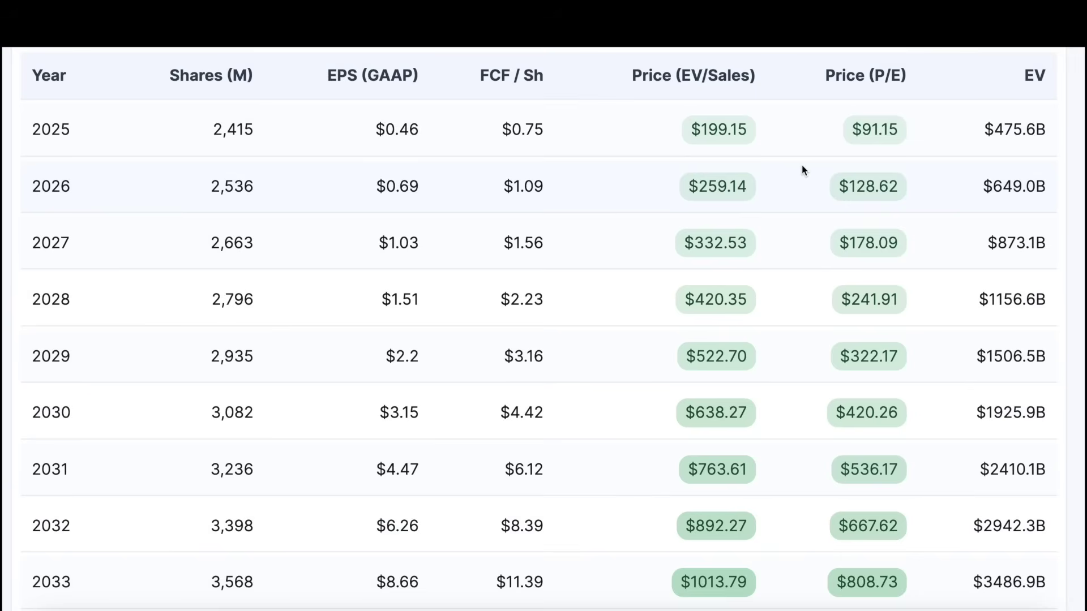
scroll(822, 242, "down", 1)
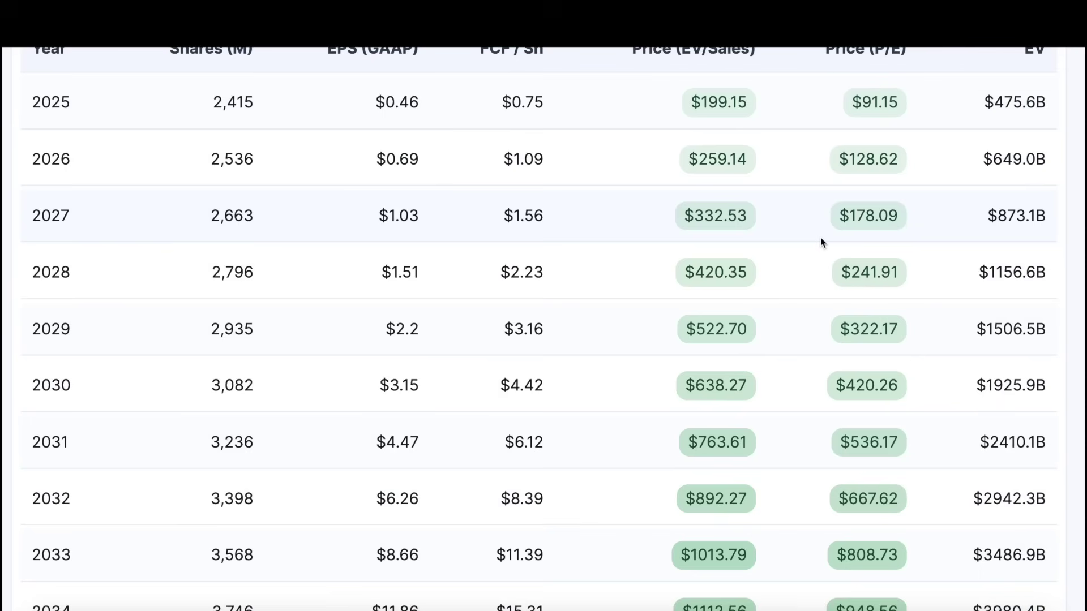
scroll(821, 237, "down", 2)
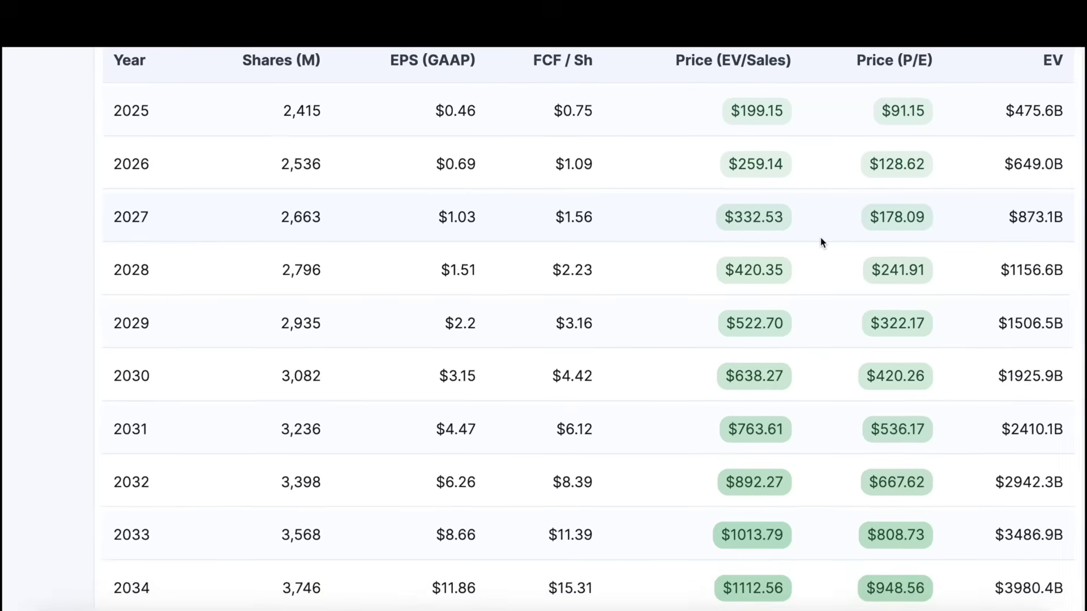
scroll(820, 237, "down", 4)
scroll(820, 236, "up", 4)
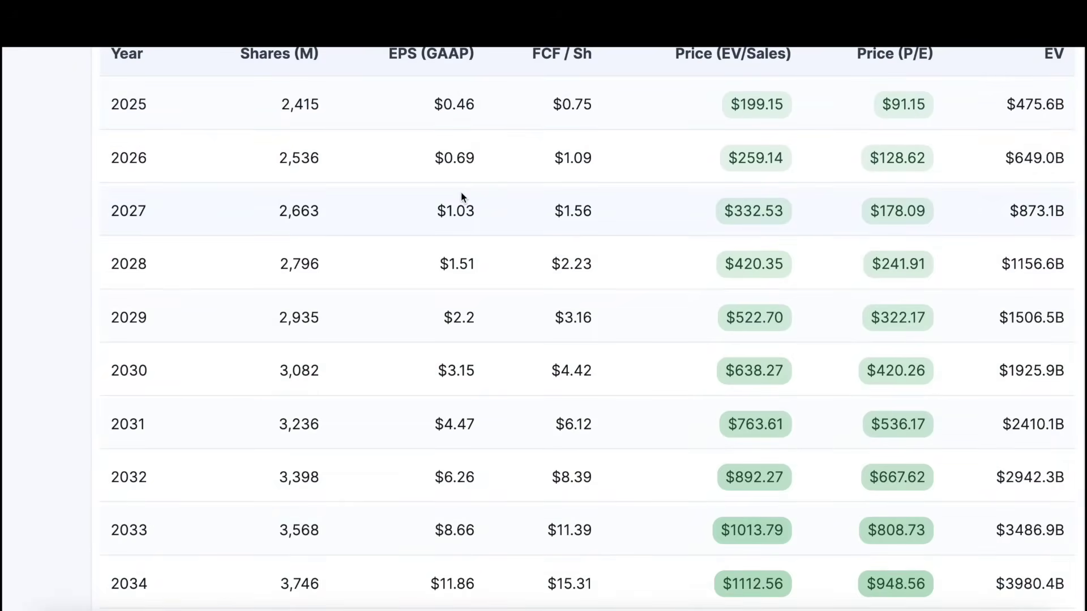
scroll(449, 170, "down", 1)
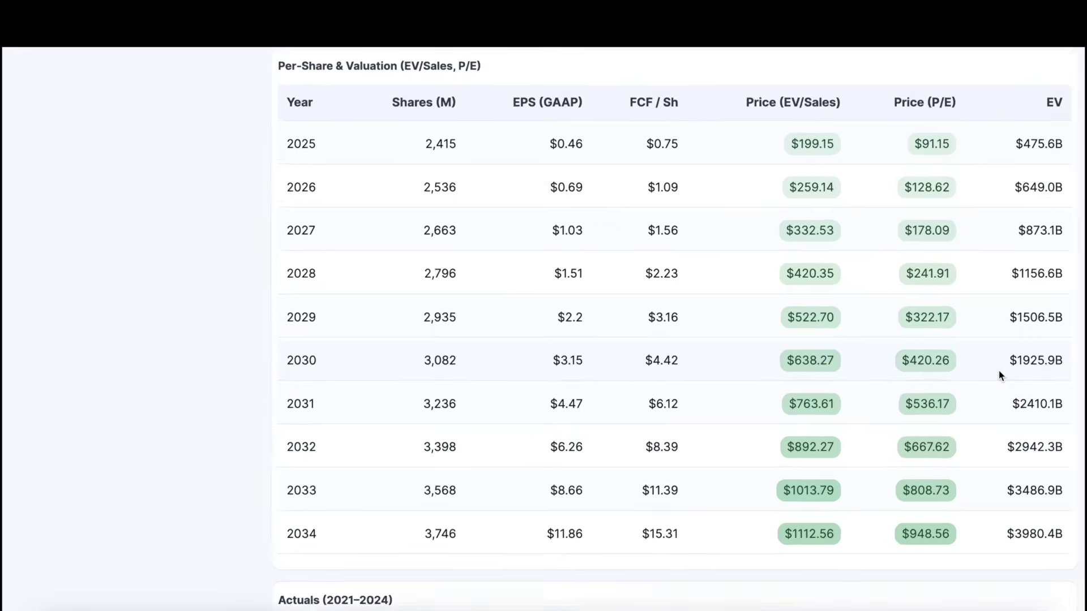
scroll(998, 370, "down", 3)
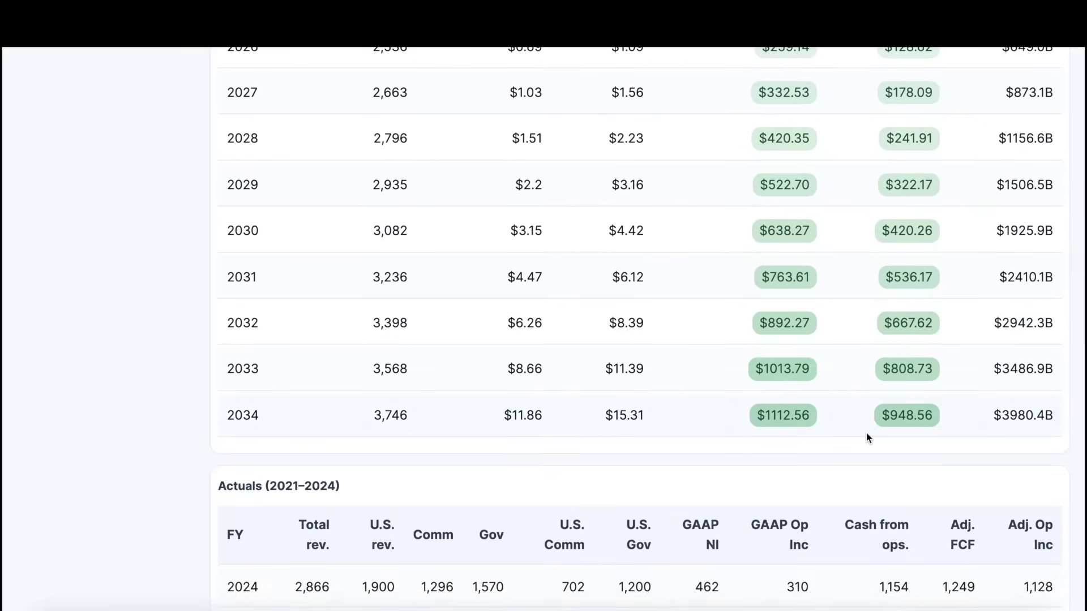
scroll(865, 432, "up", 3)
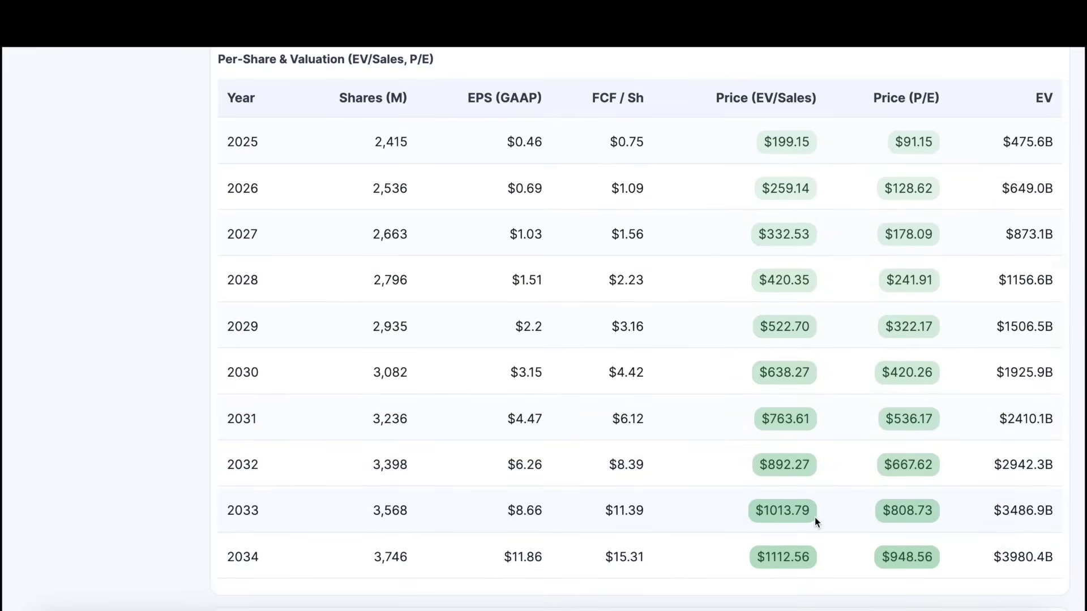
scroll(814, 518, "down", 5)
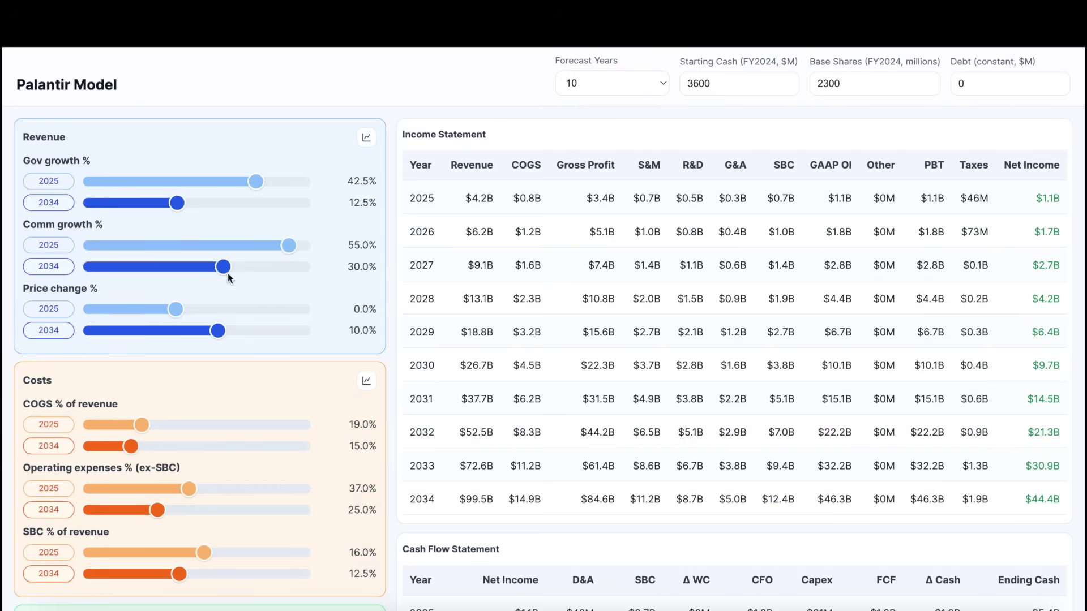
- Cut 2034 Comm growth to 14.5%, Gov growth to 5.0% and price change to 0.0%
left_click_drag(224, 269, 182, 267)
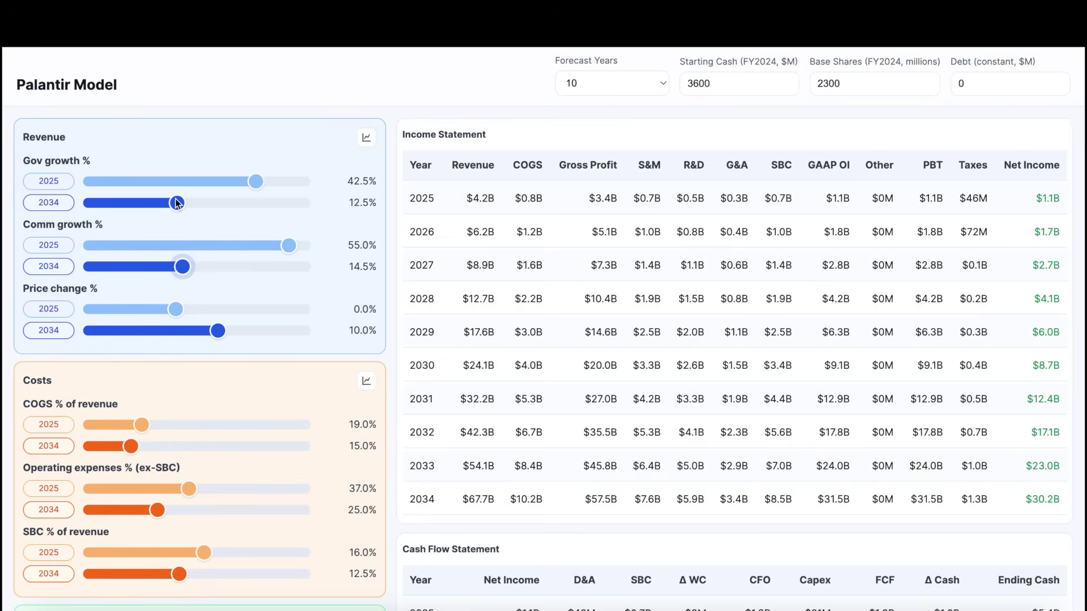
mouse_move(177, 202)
left_mouse_down()
mouse_move(151, 205)
mouse_move(159, 209)
left_mouse_up()
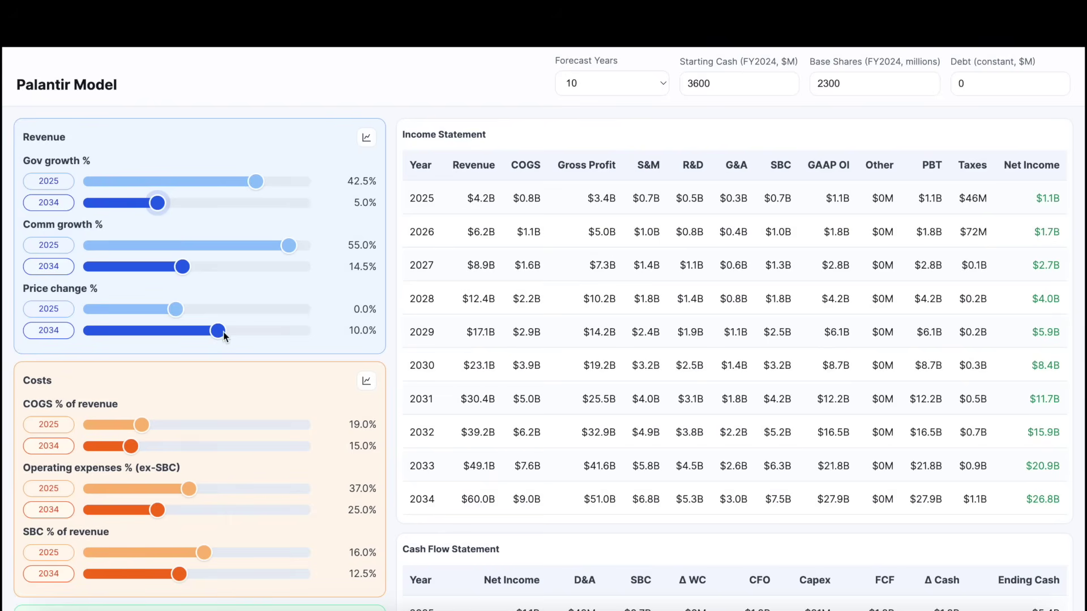
left_click_drag(223, 331, 177, 335)
- Raise 2034 COGS to 19.0%, operating expenses to 37.0% and SBC to 14.0% of revenue
scroll(176, 333, "down", 3)
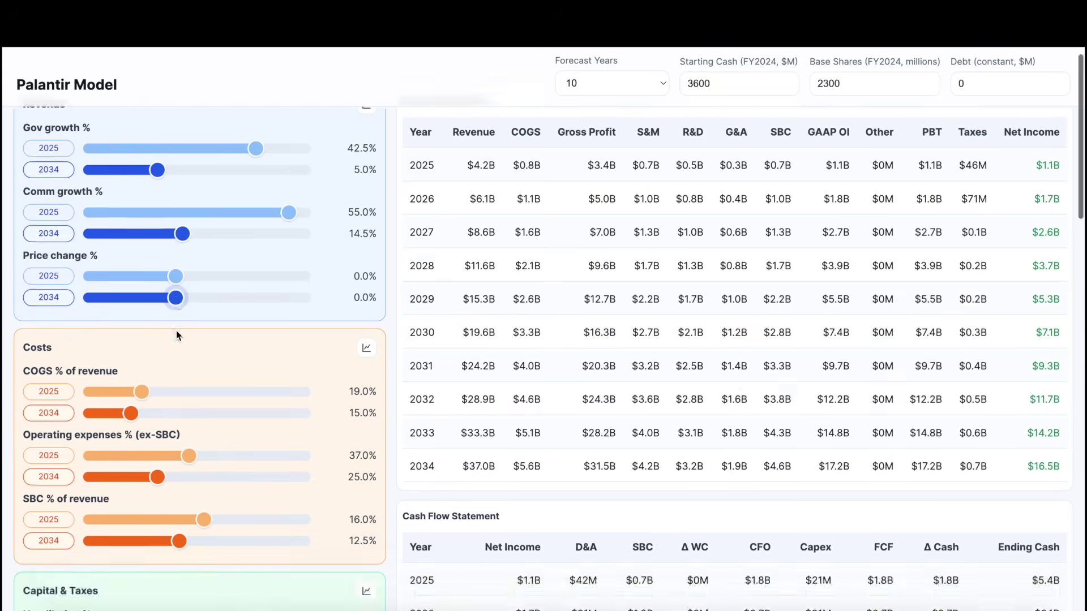
left_click_drag(141, 290, 143, 299)
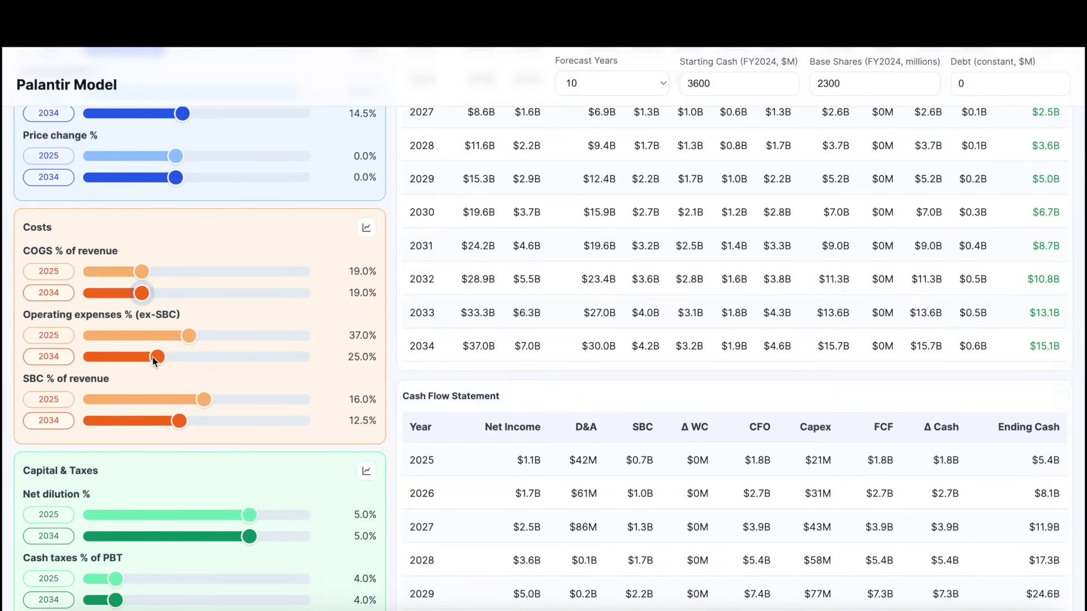
left_click_drag(153, 357, 189, 359)
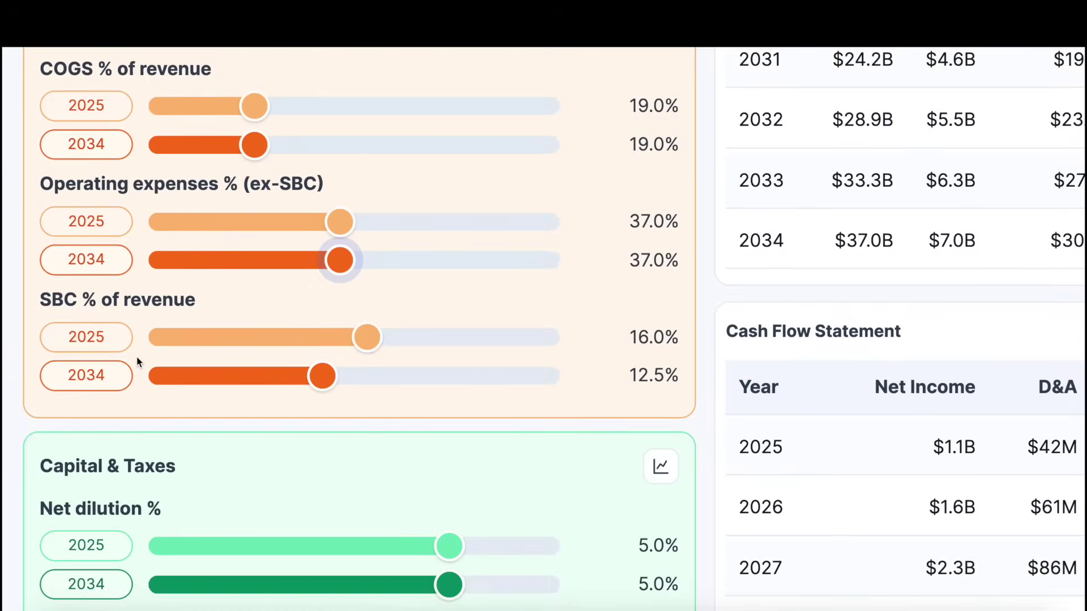
scroll(154, 369, "down", 5)
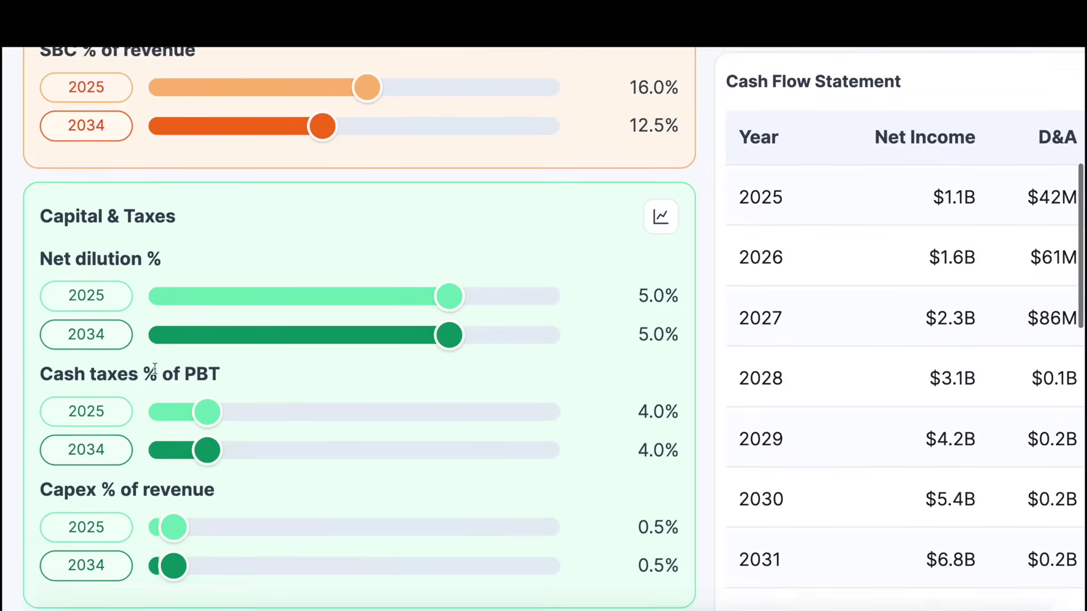
scroll(361, 222, "up", 2)
left_click_drag(330, 220, 341, 223)
- Lower the 2034 multiples to 20x EV/Sales and 50x P/E
scroll(409, 299, "down", 4)
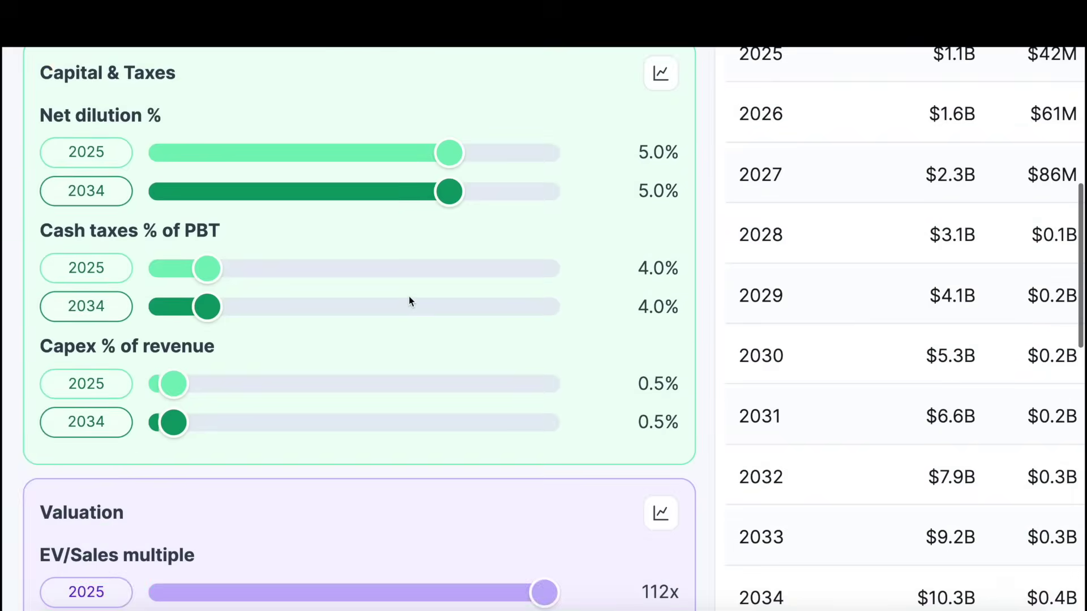
scroll(410, 304, "down", 7)
scroll(409, 296, "up", 2)
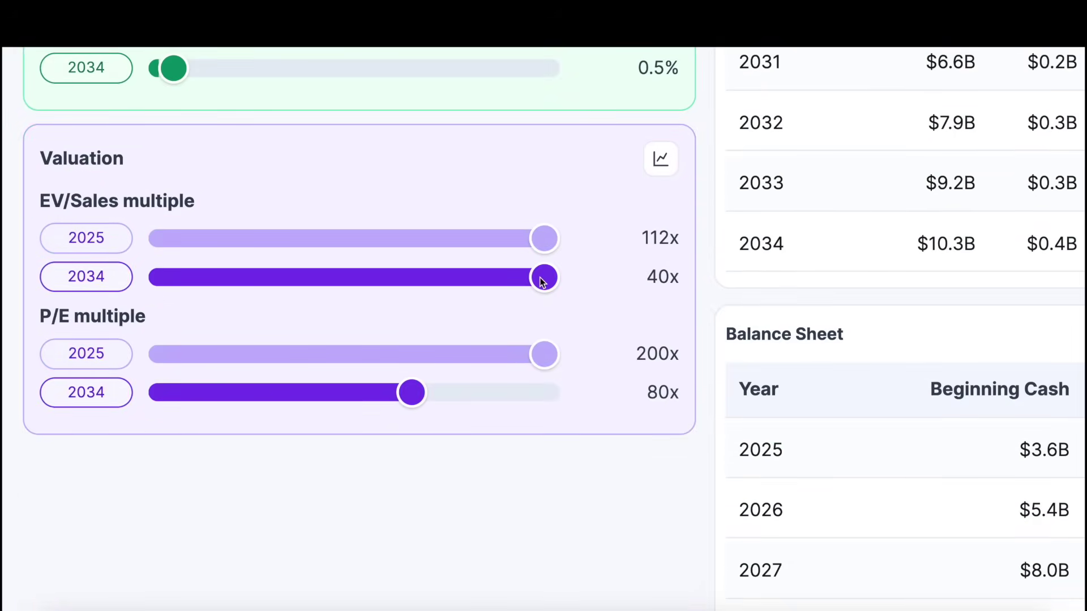
left_click_drag(542, 278, 351, 288)
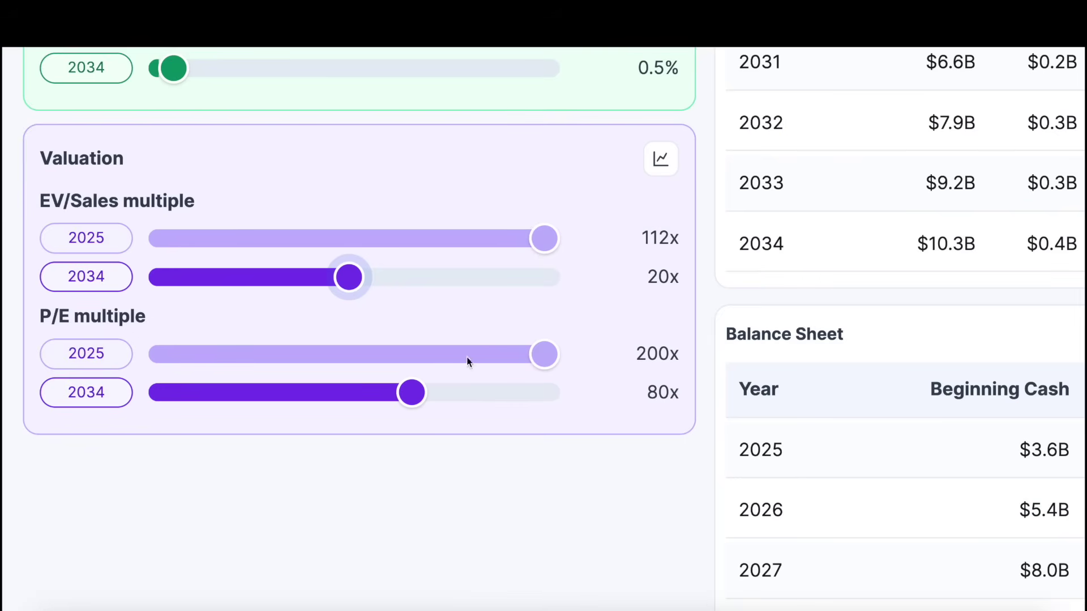
left_click_drag(413, 392, 313, 401)
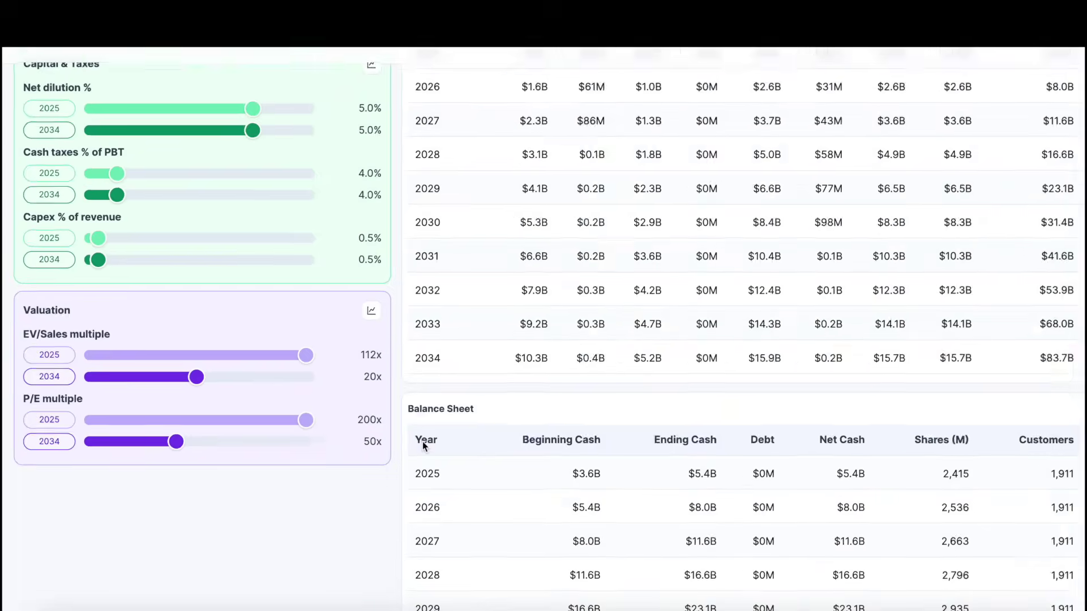
- Check the bear-case 2034 prices ($220.04 EV/Sales, $137.60 P/E), then return to the revenue sliders
scroll(766, 211, "down", 13)
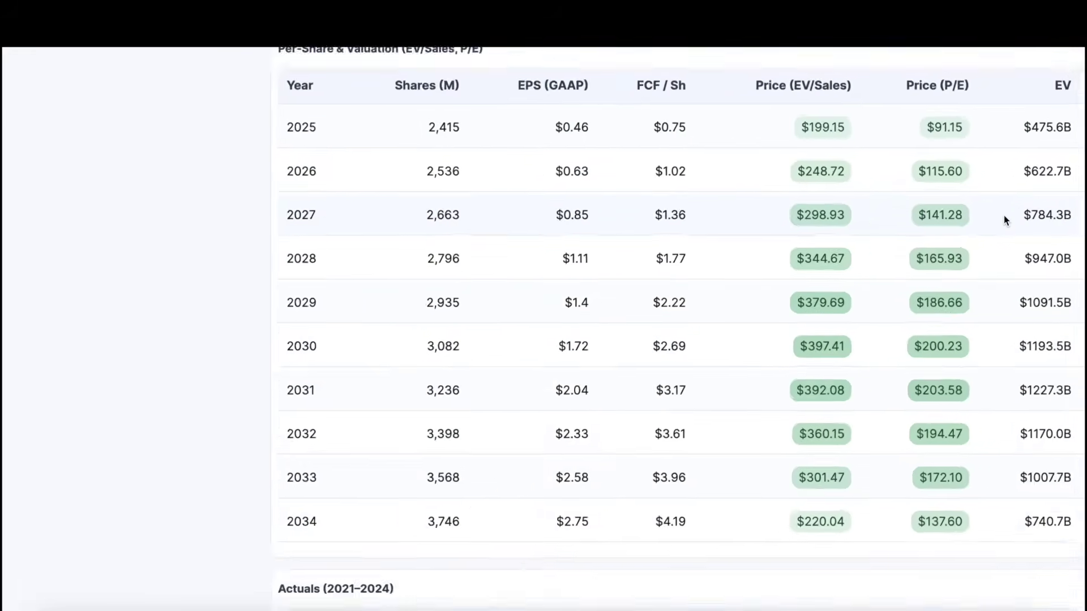
scroll(850, 300, "up", 2)
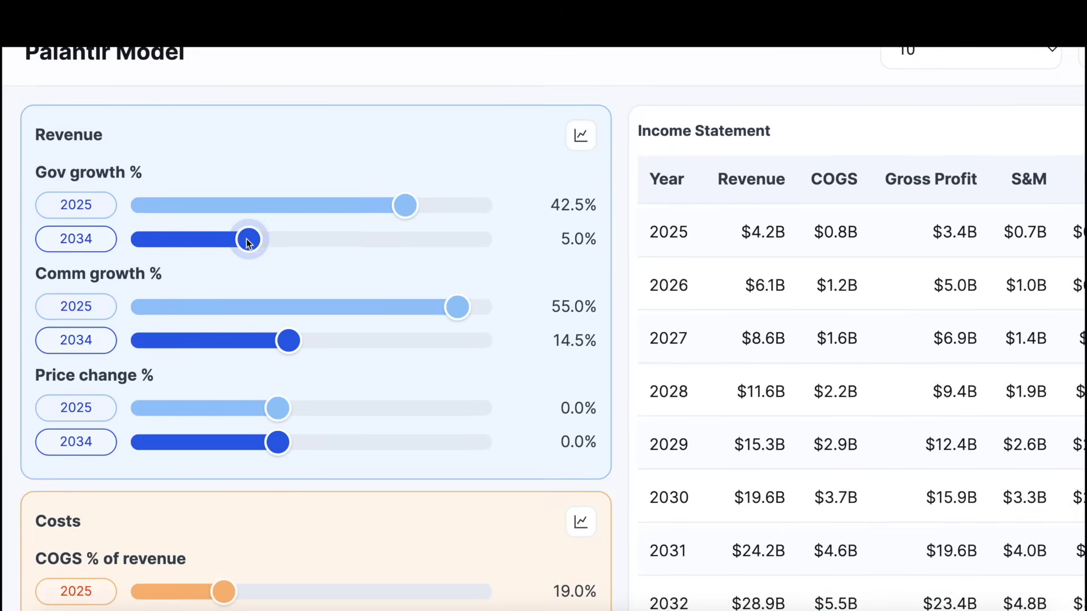
- Raise 2034 Gov revenue growth to 40% and Comm growth to 46.5%
left_click_drag(247, 238, 394, 240)
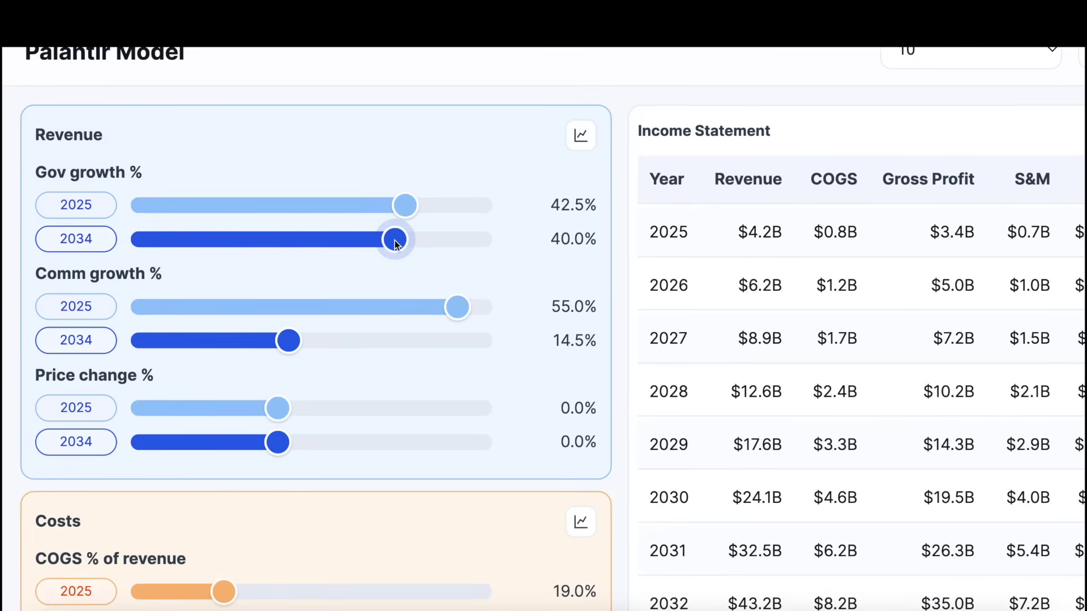
left_click_drag(291, 338, 422, 345)
scroll(333, 360, "down", 8)
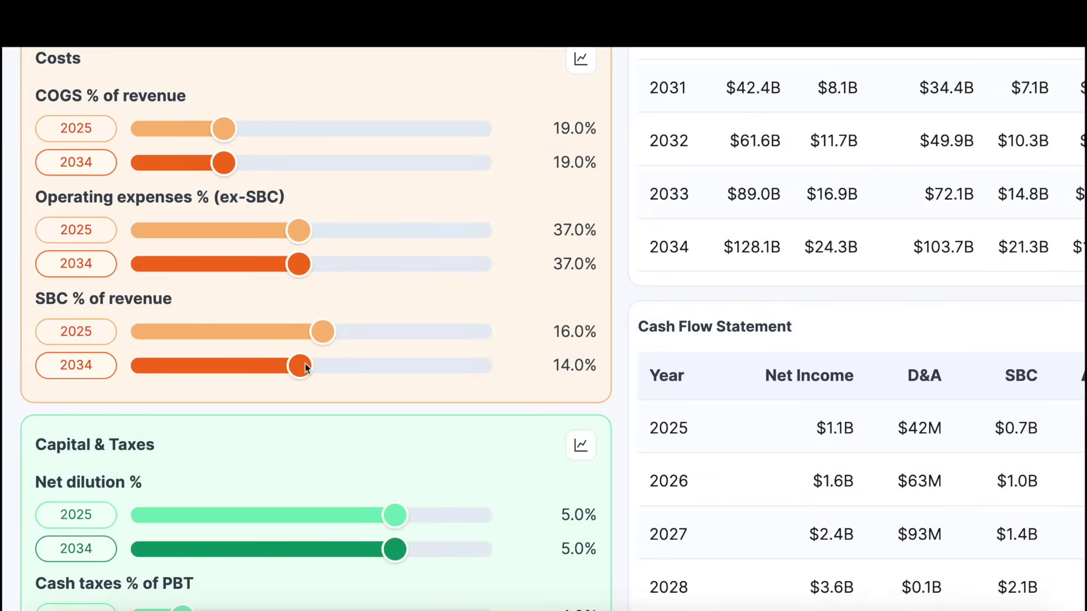
- Cut 2034 SBC to 8%, operating expenses to 18% and COGS to 9.5% of revenue
left_click_drag(300, 366, 262, 368)
left_click_drag(299, 264, 219, 264)
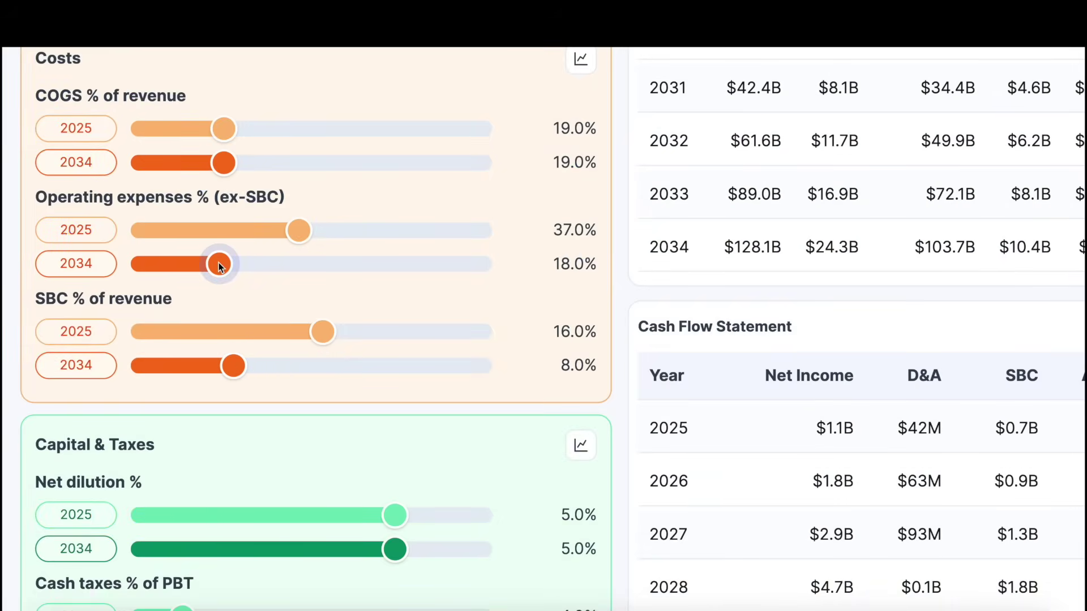
left_click_drag(225, 159, 185, 159)
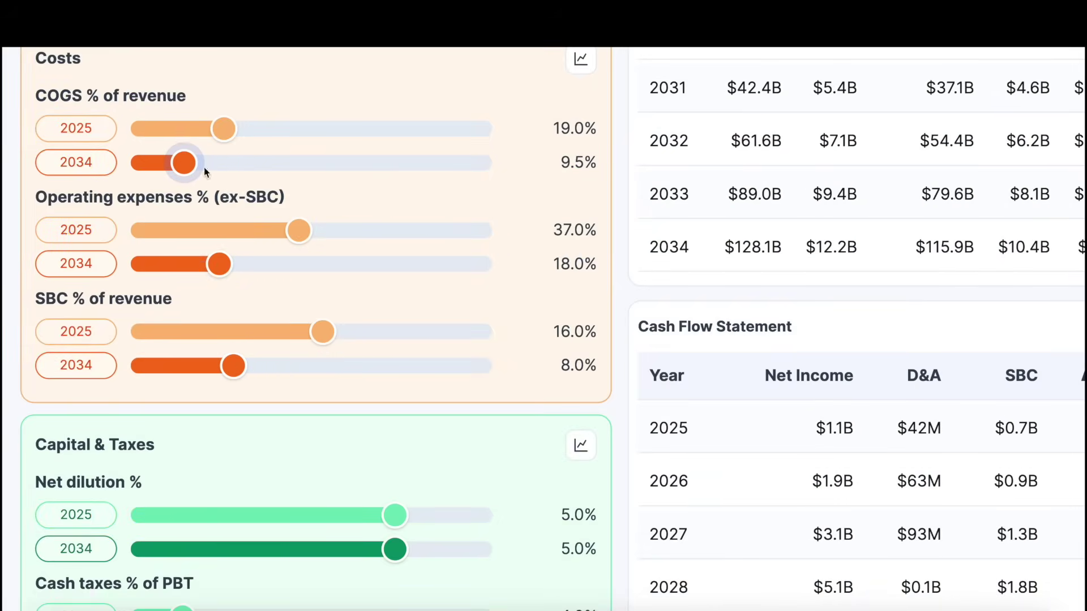
scroll(340, 209, "down", 2)
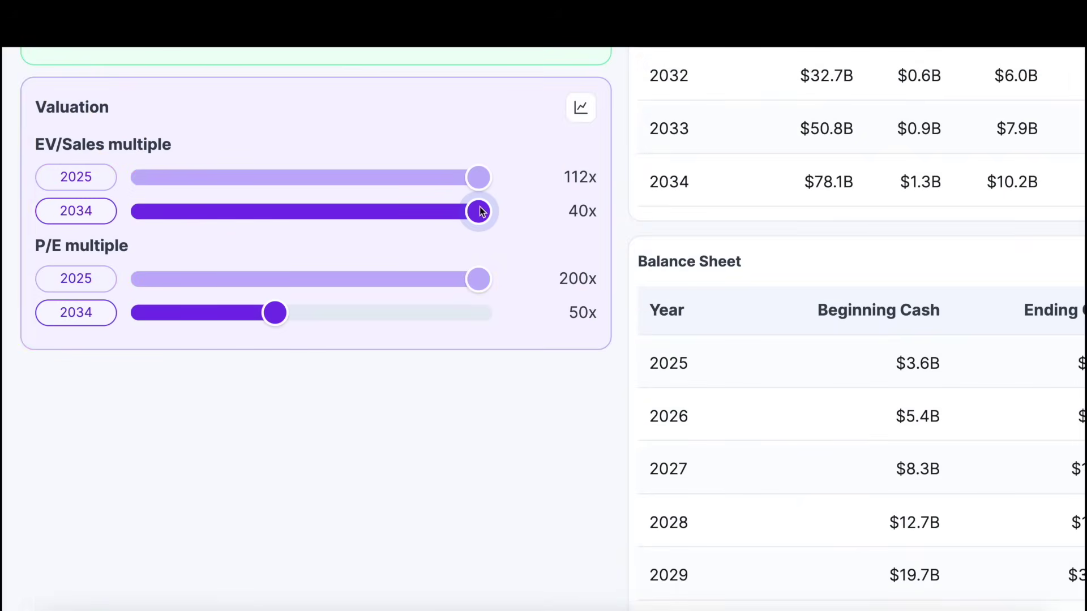
- Push the 2034 EV/Sales multiple to its 50x maximum and P/E to 100x
left_click_drag(479, 211, 570, 215)
left_click_drag(278, 311, 422, 308)
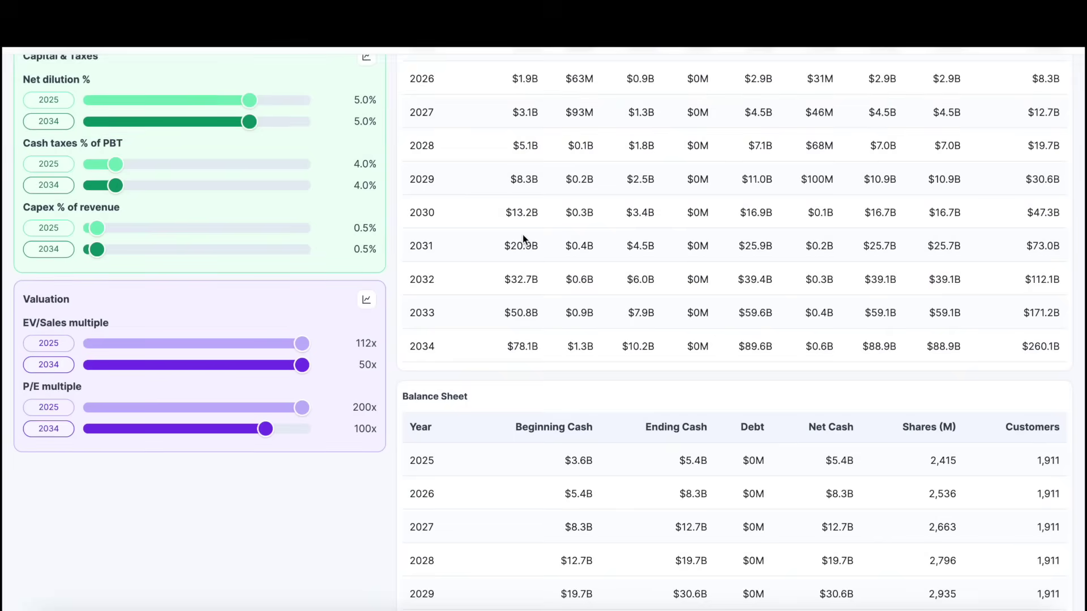
scroll(522, 234, "up", 11)
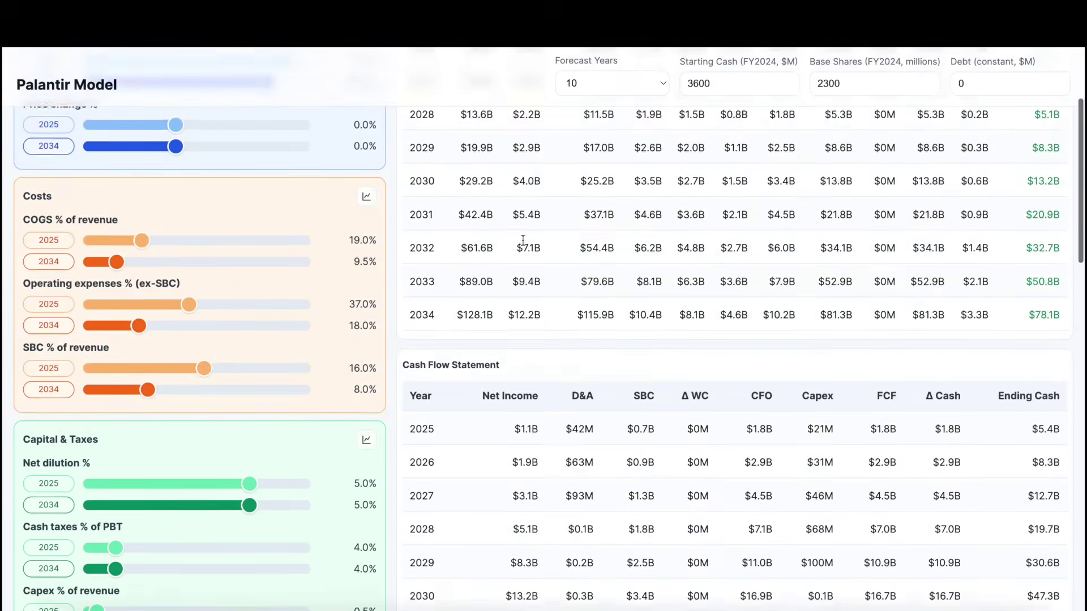
scroll(522, 246, "down", 15)
scroll(522, 246, "down", 7)
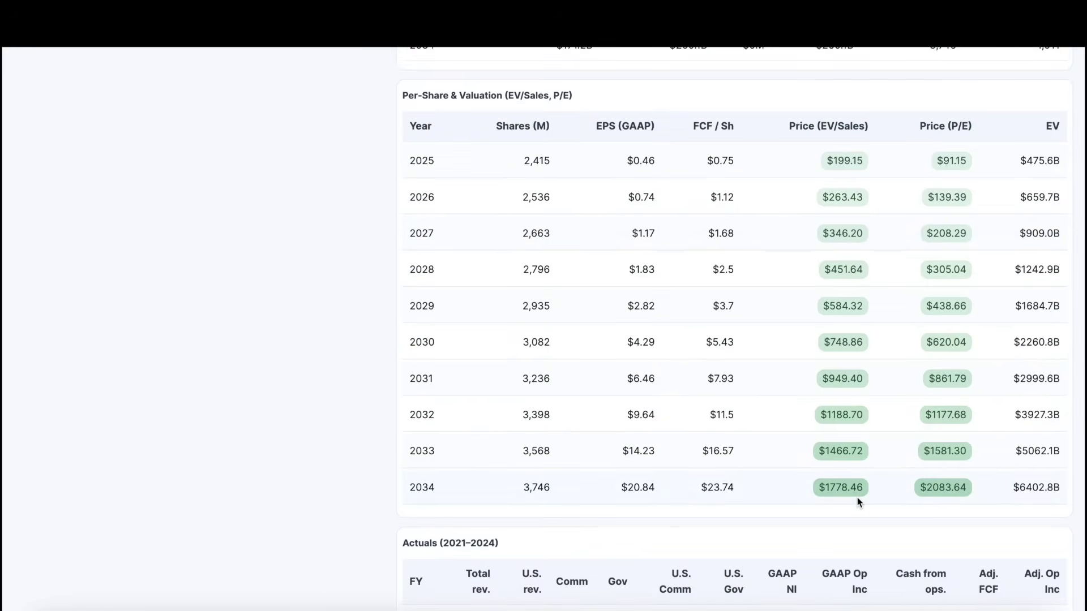
scroll(888, 319, "up", 1)
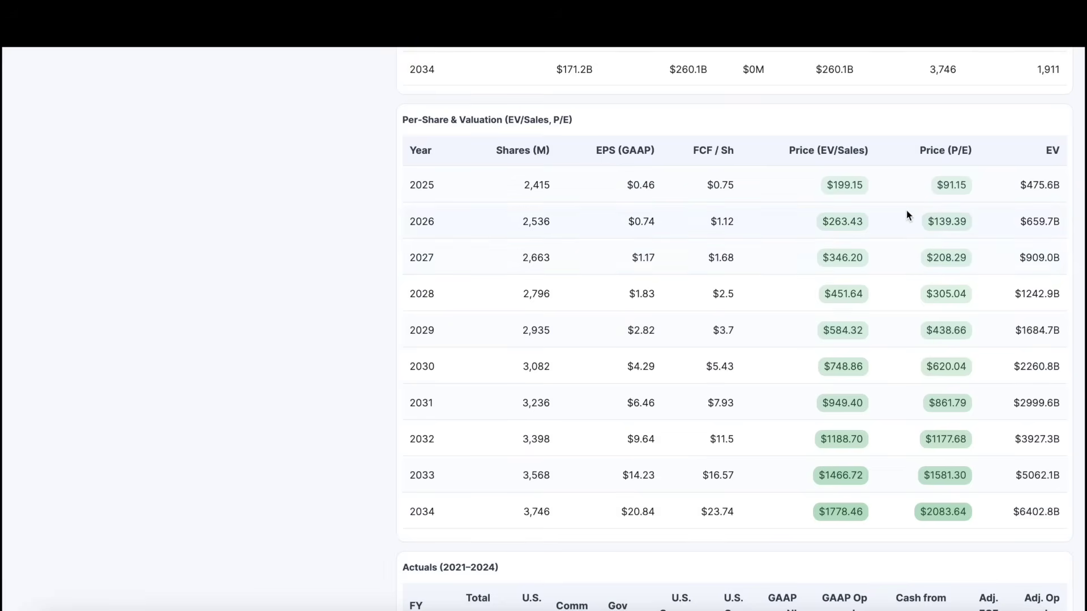
scroll(907, 211, "down", 2)
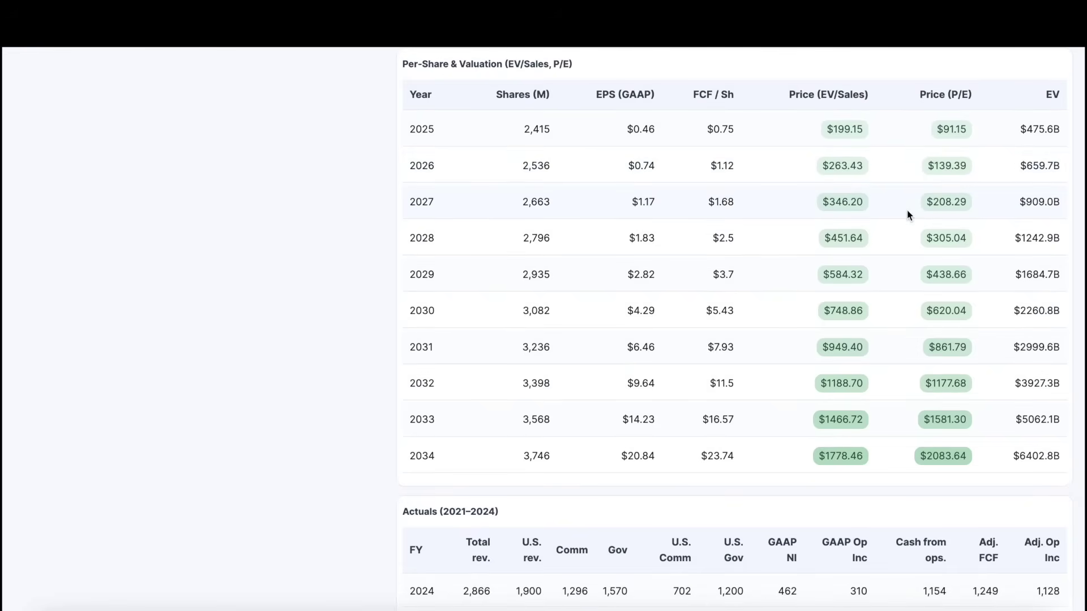
scroll(357, 108, "up", 20)
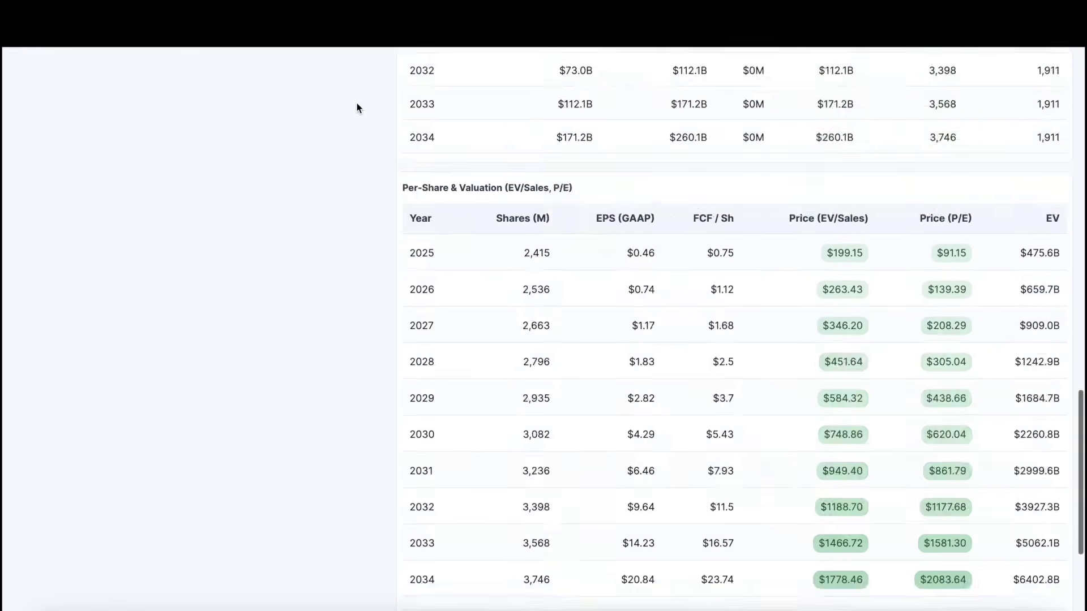
scroll(319, 289, "down", 5)
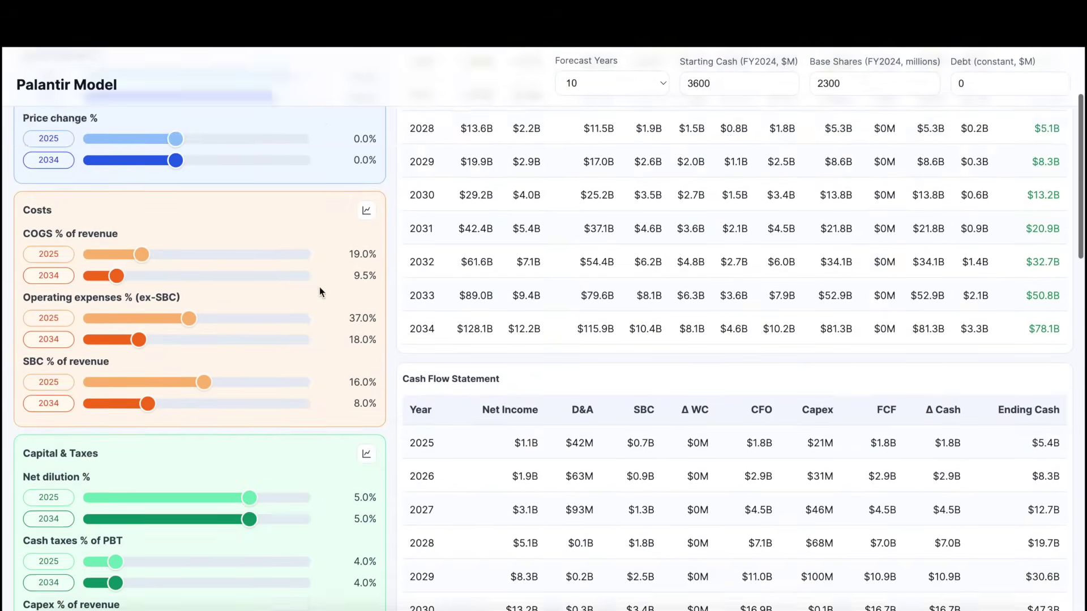
scroll(320, 287, "down", 5)
scroll(319, 286, "up", 2)
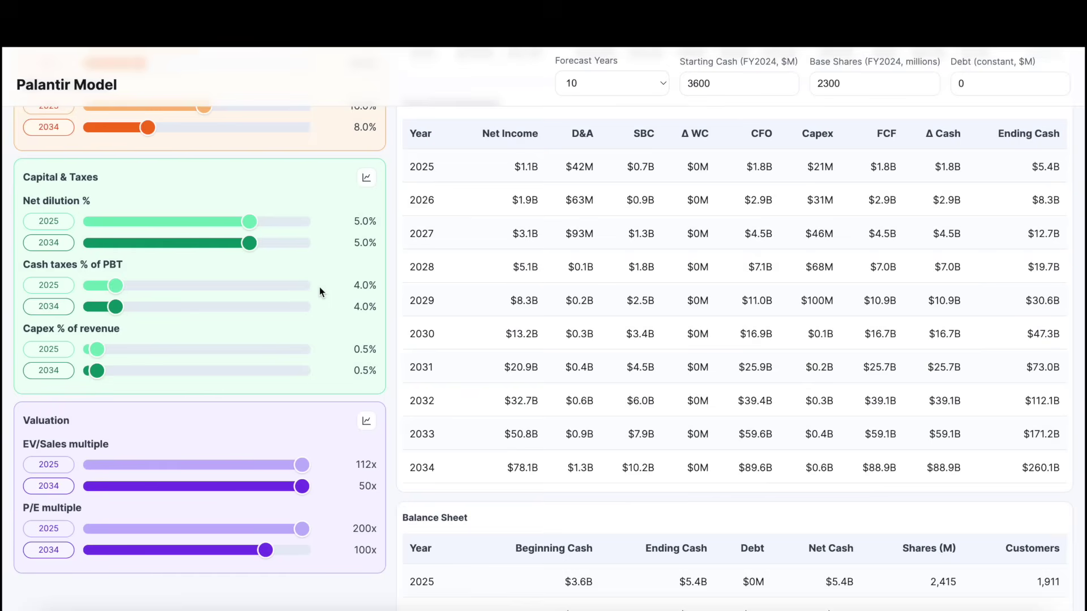
- Set 2034 net dilution to 0.0%, holding shares at 2,941M and lifting prices to $2265.81/$2654.62
left_click_drag(249, 247, 197, 256)
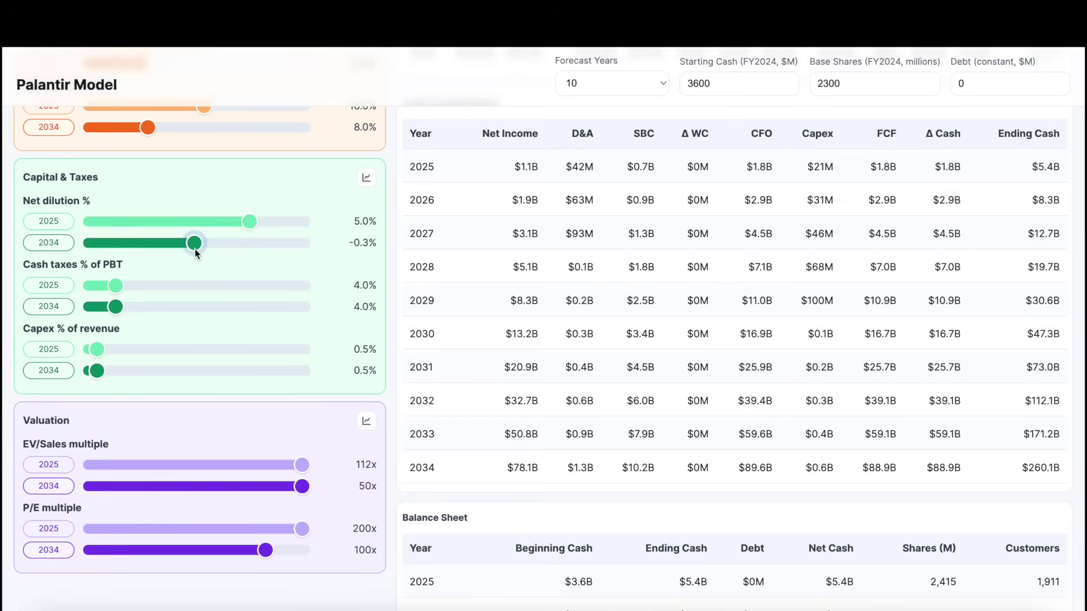
left_click_drag(196, 249, 198, 250)
scroll(409, 291, "down", 14)
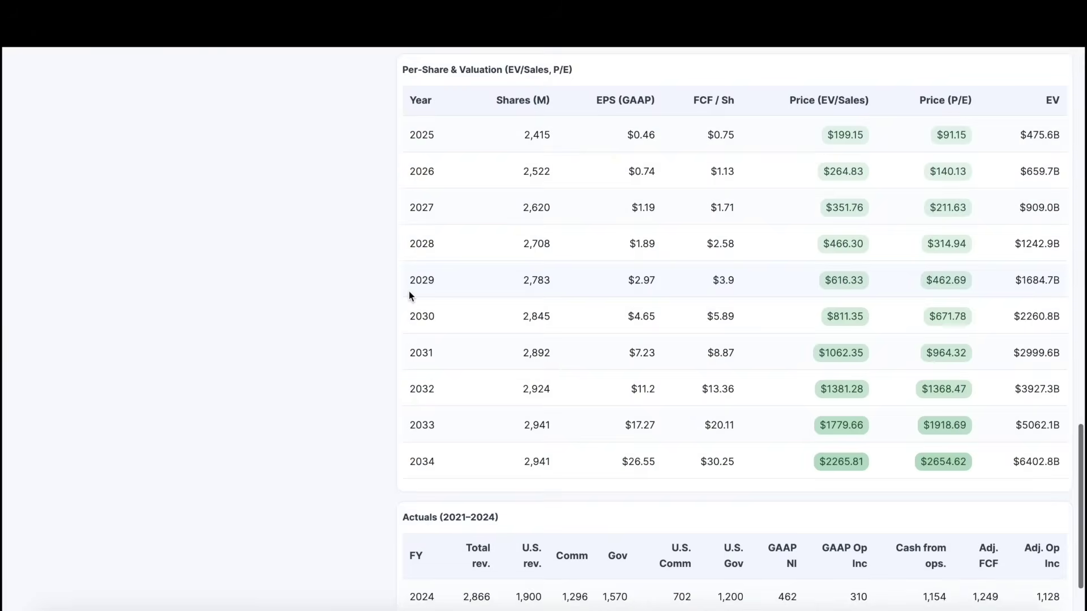
scroll(409, 291, "up", 1)
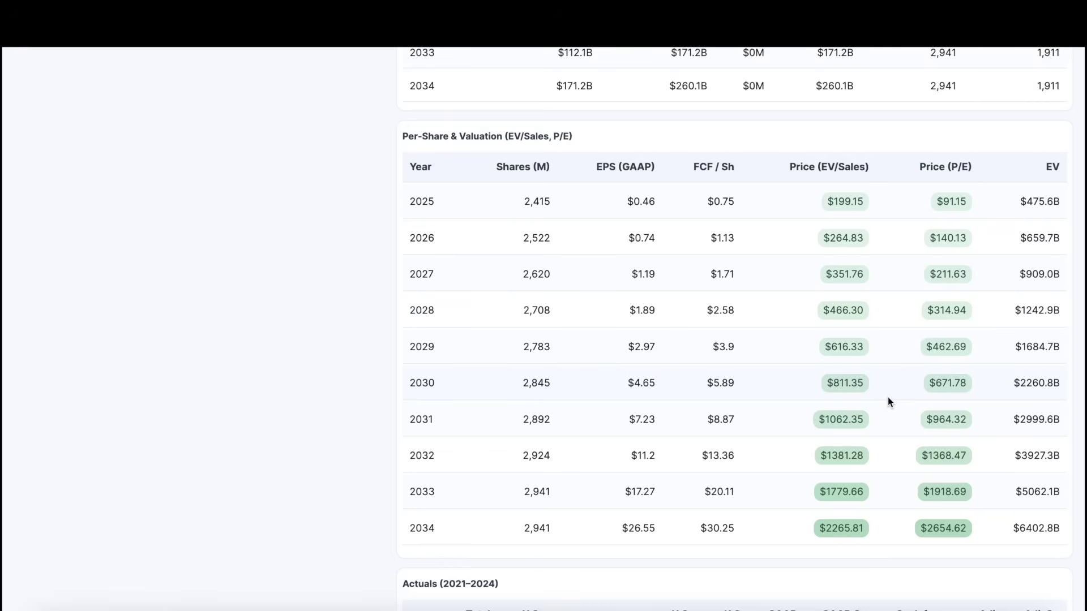
scroll(307, 256, "up", 12)
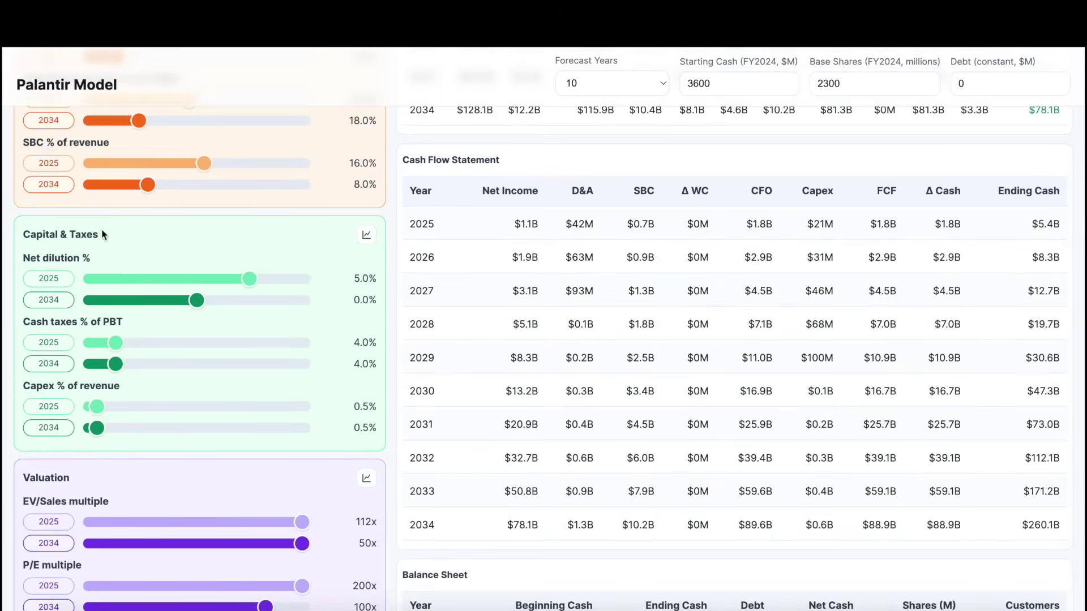
- Set 2034 net dilution to -2.0%, shrinking shares to 2,663M and lifting the P/E price to $2931.61
scroll(366, 235, "up", 8)
scroll(366, 234, "down", 9)
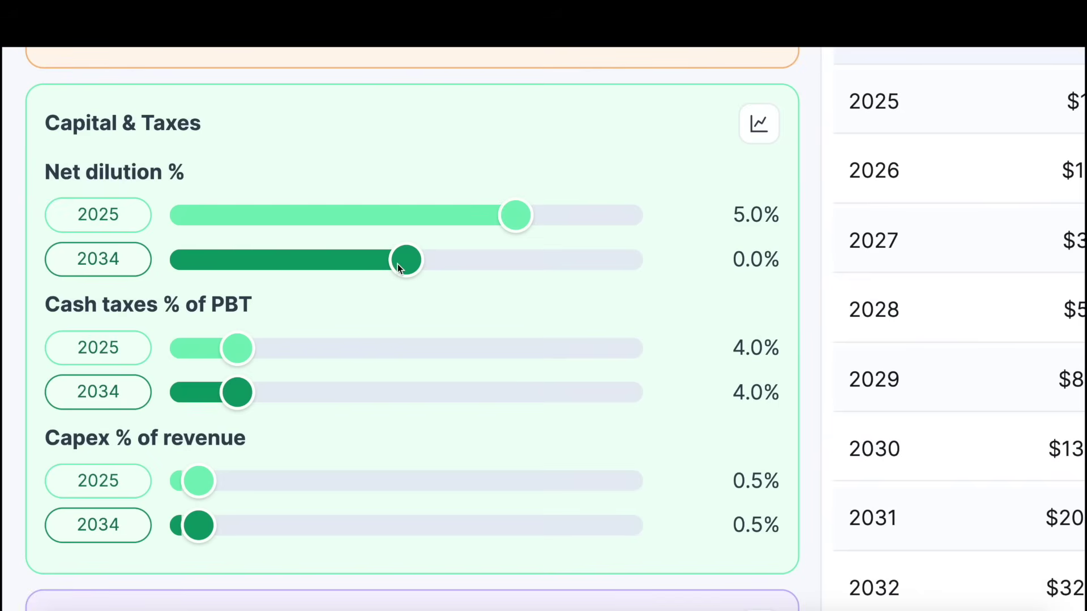
left_click_drag(397, 264, 364, 267)
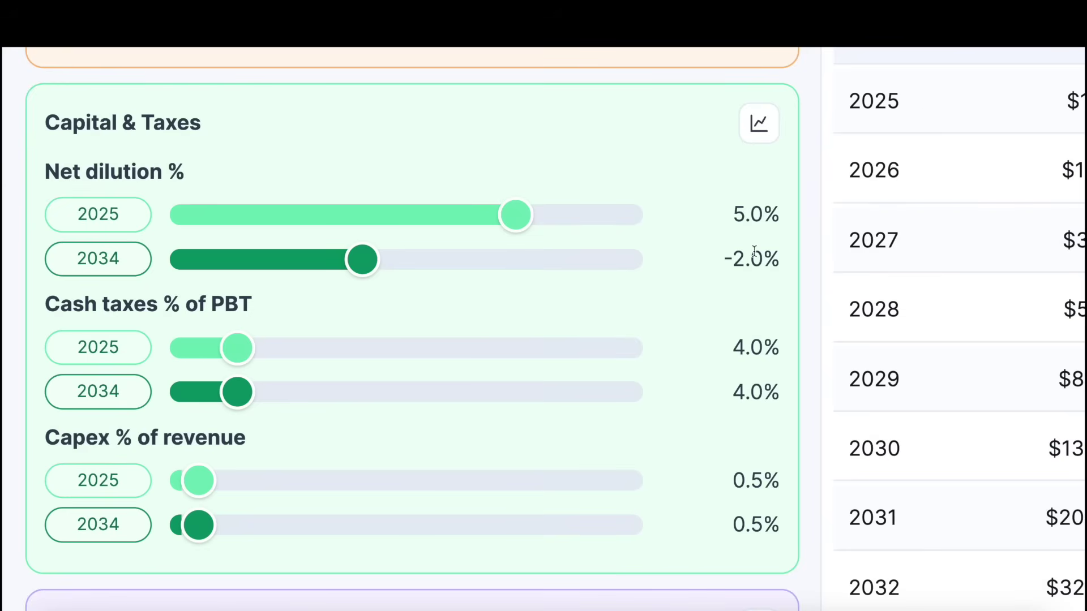
scroll(754, 253, "down", 3)
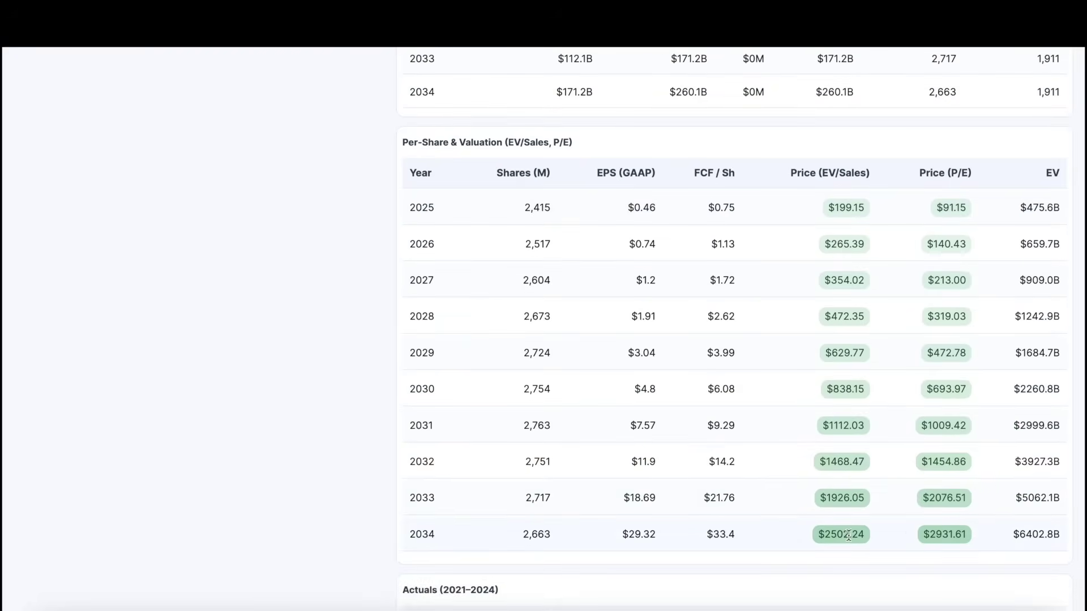
- Highlight the $2931.61 2034 P/E price, then deselect it and leave the table
left_click_drag(920, 537, 969, 538)
left_click(864, 440)
scroll(872, 373, "down", 3)
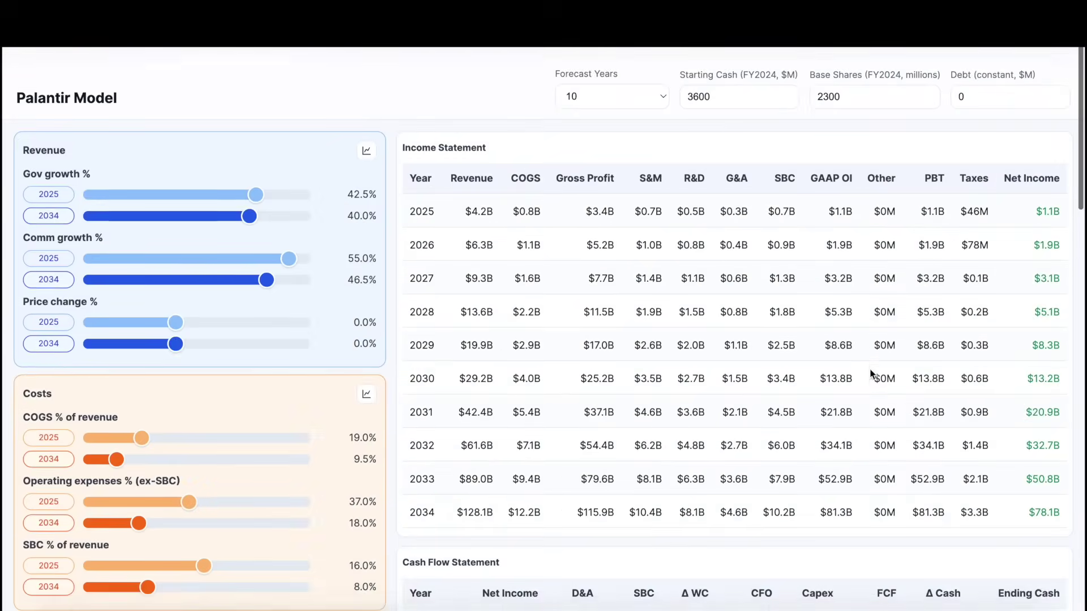